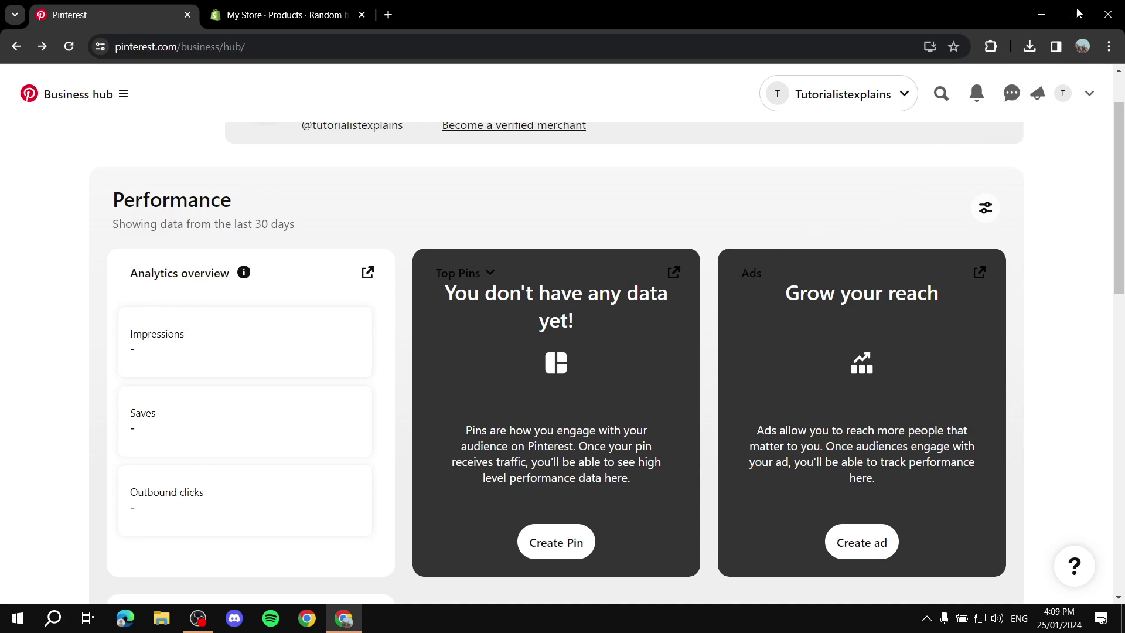
View the example image Example pin 1.png from the desktop and close it.
{"action": "left_click", "coordinate": [1042, 14]}
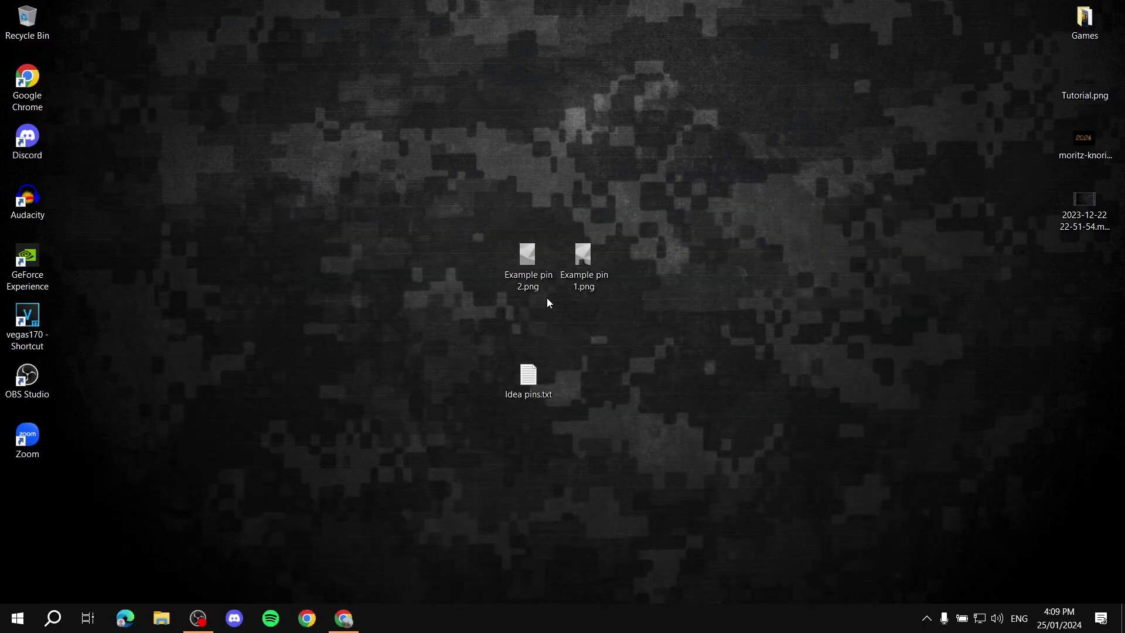
{"action": "double_click", "coordinate": [598, 248]}
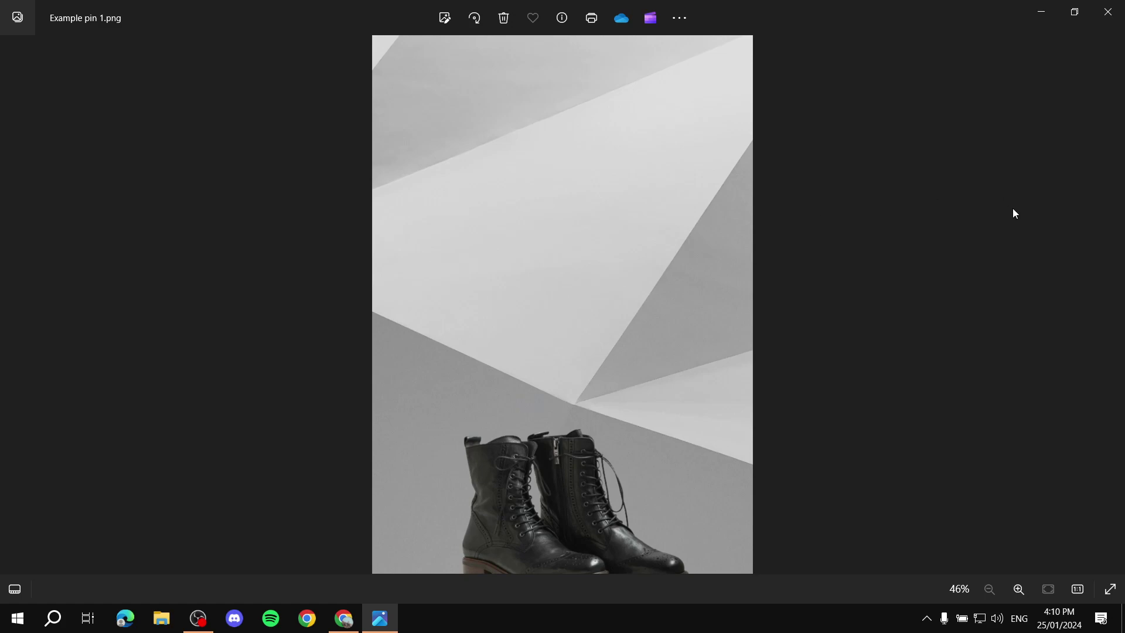
{"action": "left_click", "coordinate": [1109, 12]}
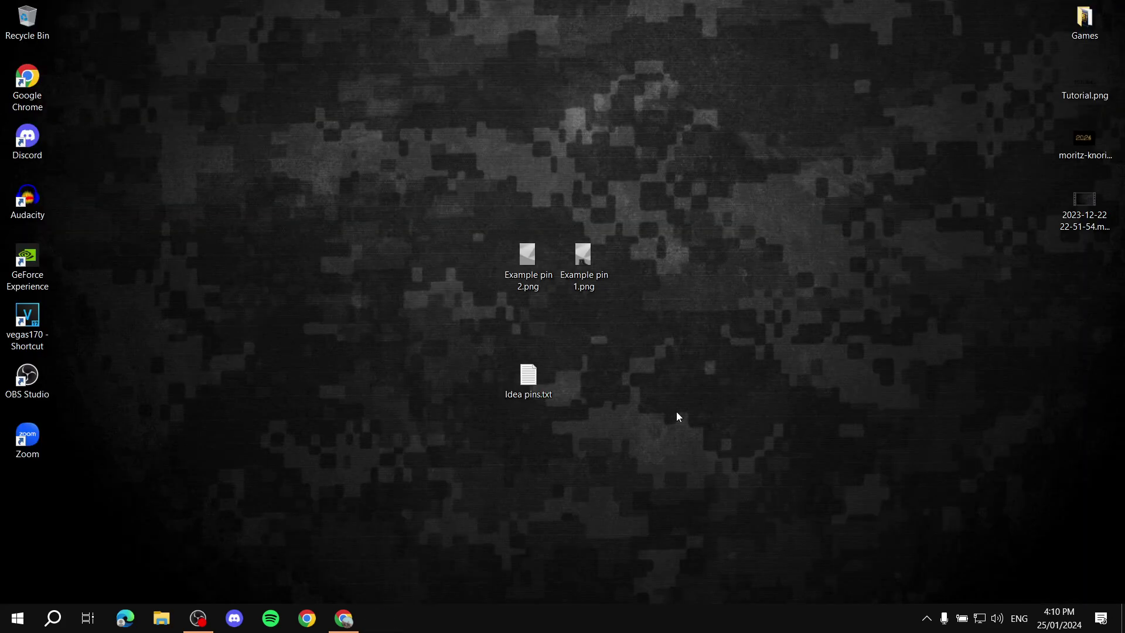
Open Idea pins.txt from the desktop and read through its list of countries for idea pins.
{"action": "double_click", "coordinate": [536, 385]}
{"action": "left_click", "coordinate": [904, 93]}
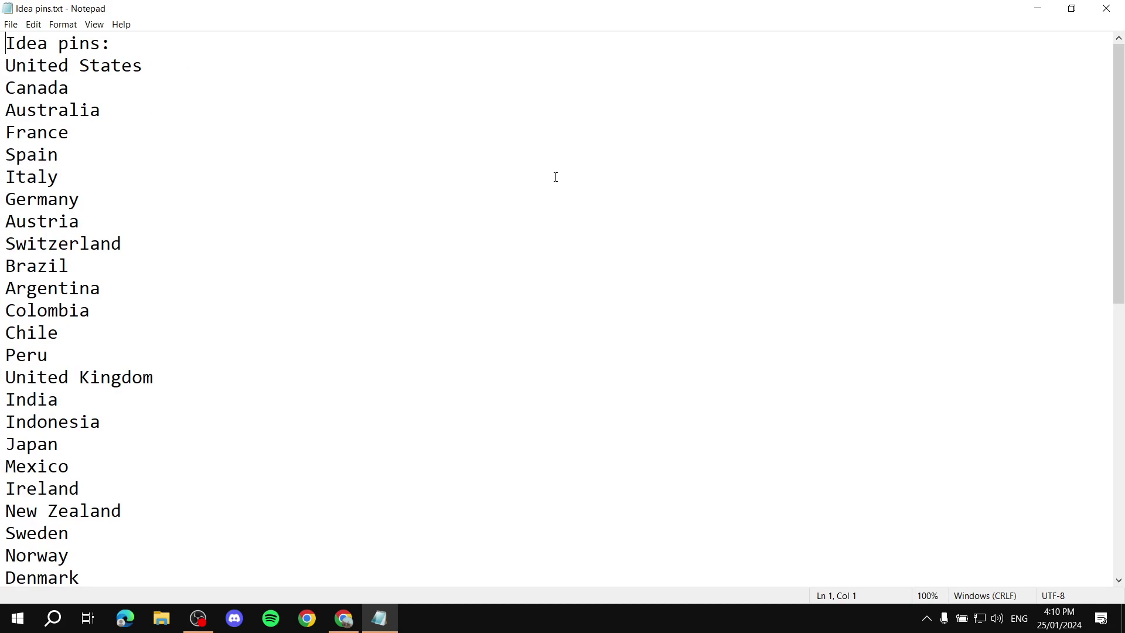
{"action": "scroll", "coordinate": [238, 124], "scroll_direction": "down", "scroll_amount": 1}
{"action": "scroll", "coordinate": [238, 123], "scroll_direction": "up", "scroll_amount": 1}
{"action": "scroll", "coordinate": [171, 229], "scroll_direction": "down", "scroll_amount": 3}
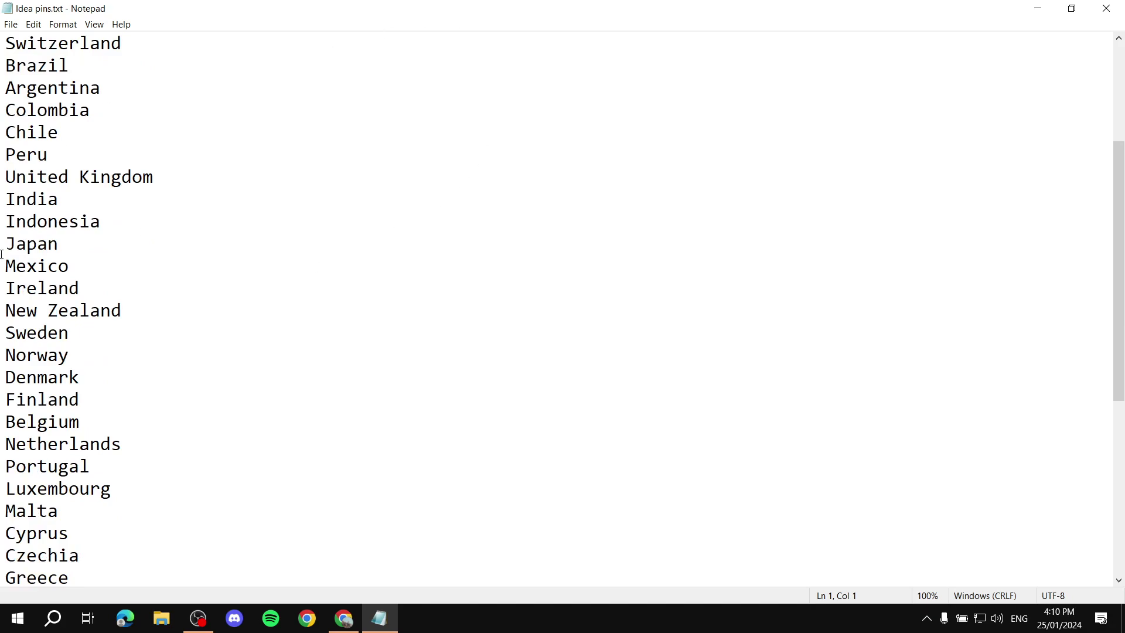
{"action": "scroll", "coordinate": [272, 230], "scroll_direction": "down", "scroll_amount": 4}
{"action": "scroll", "coordinate": [221, 246], "scroll_direction": "up", "scroll_amount": 3}
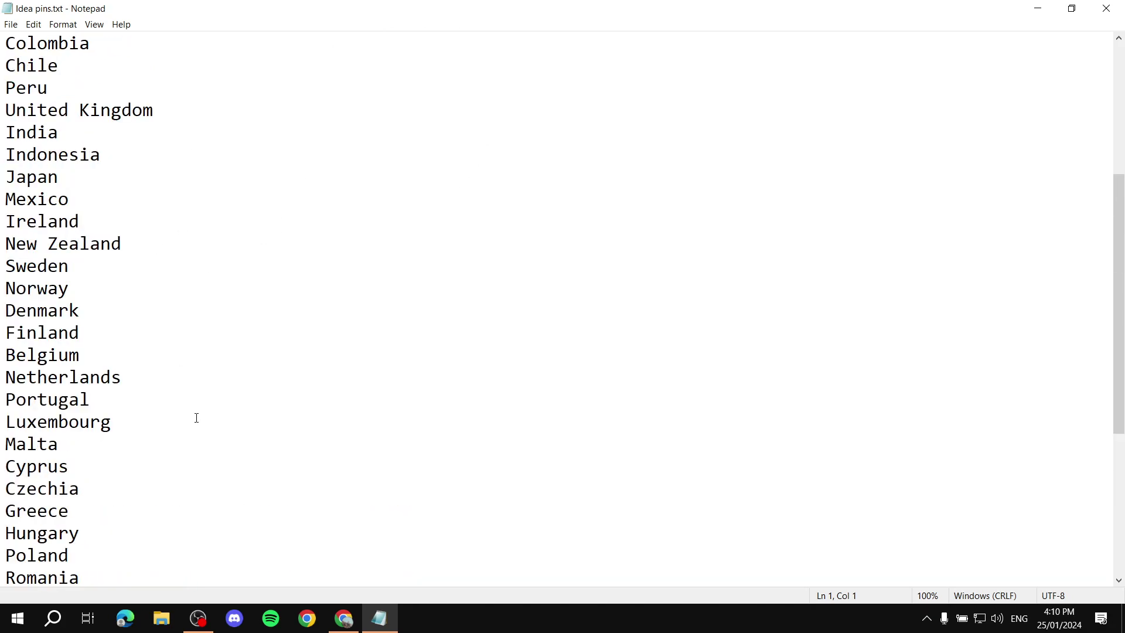
{"action": "scroll", "coordinate": [111, 410], "scroll_direction": "up", "scroll_amount": 4}
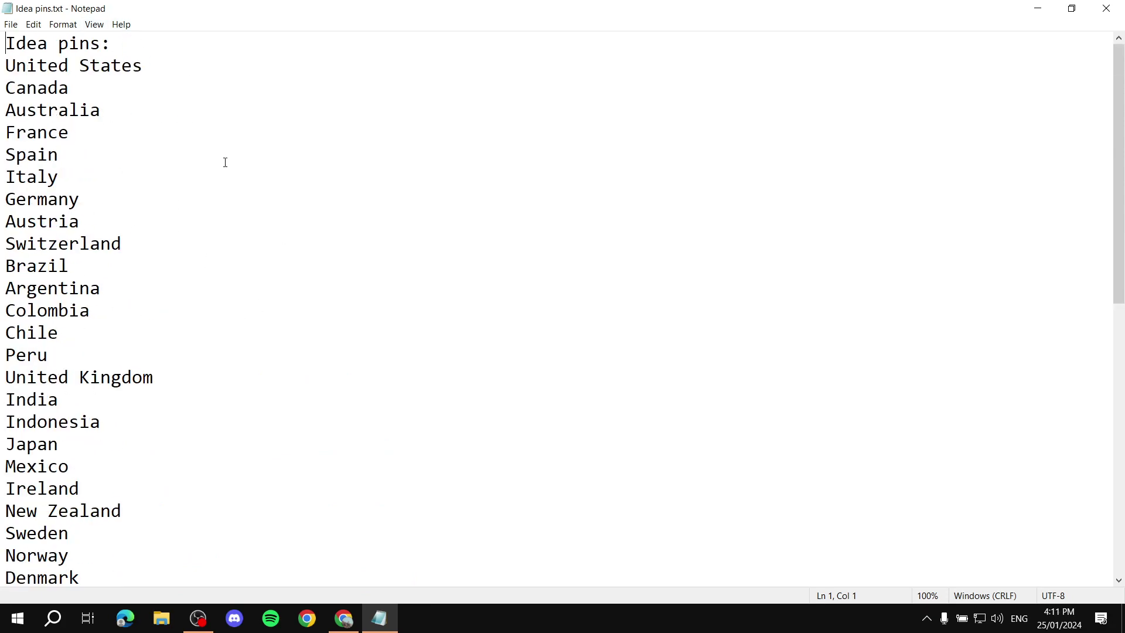
{"action": "scroll", "coordinate": [224, 167], "scroll_direction": "down", "scroll_amount": 2}
{"action": "scroll", "coordinate": [318, 203], "scroll_direction": "down", "scroll_amount": 3}
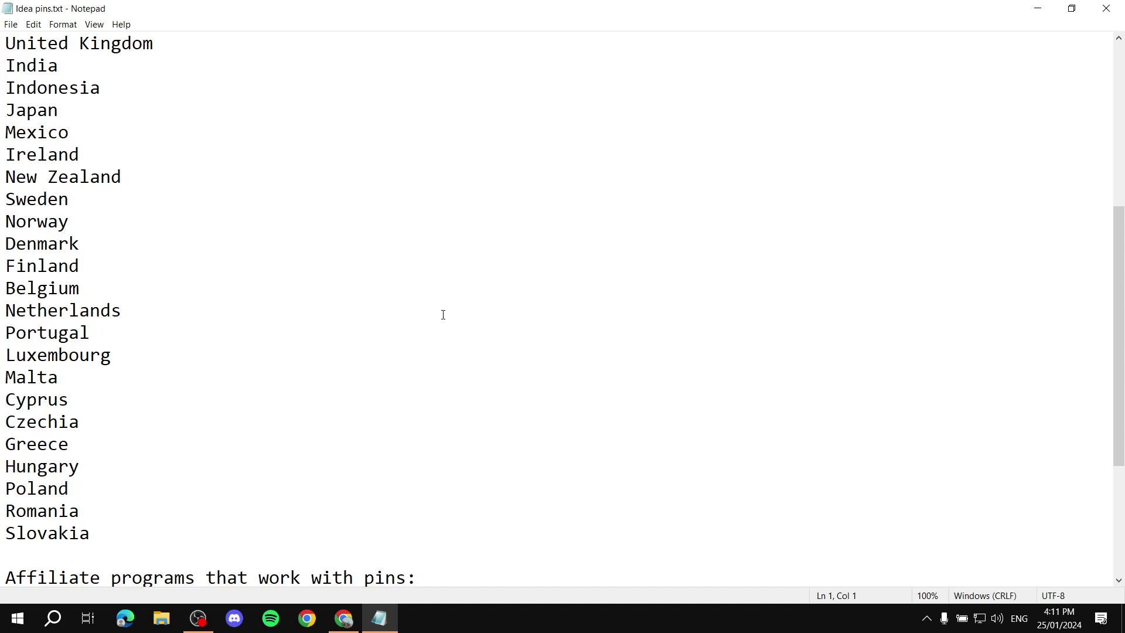
Examine the list of affiliate programs that work with pins, from Amazon Associates to Shopstyle Collective.
{"action": "scroll", "coordinate": [375, 380], "scroll_direction": "down", "scroll_amount": 2}
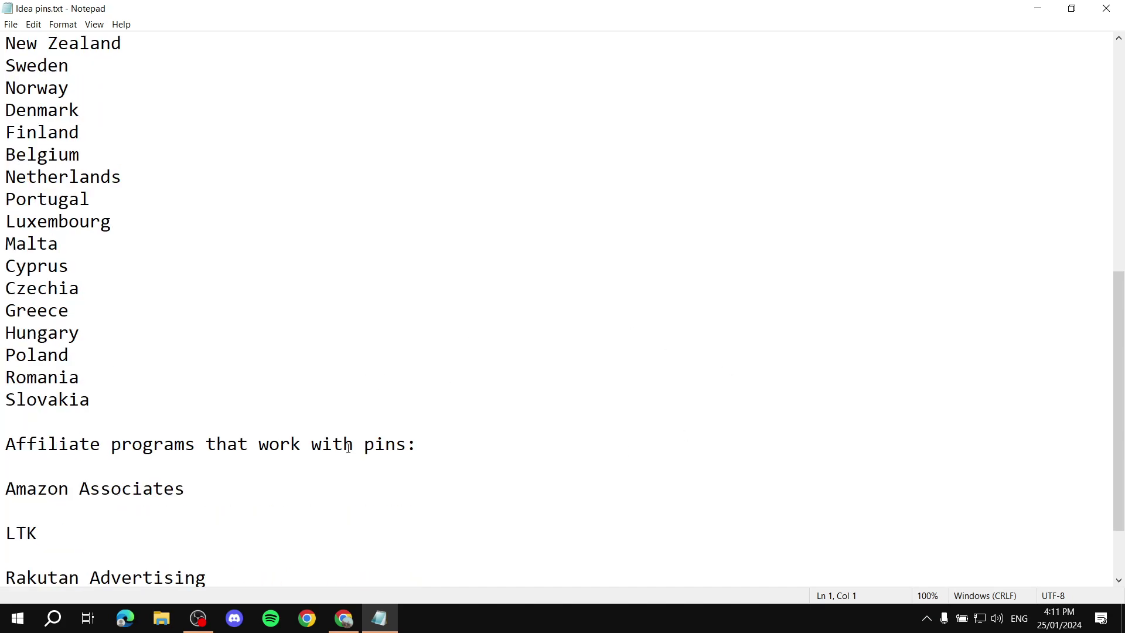
{"action": "scroll", "coordinate": [396, 459], "scroll_direction": "down", "scroll_amount": 2}
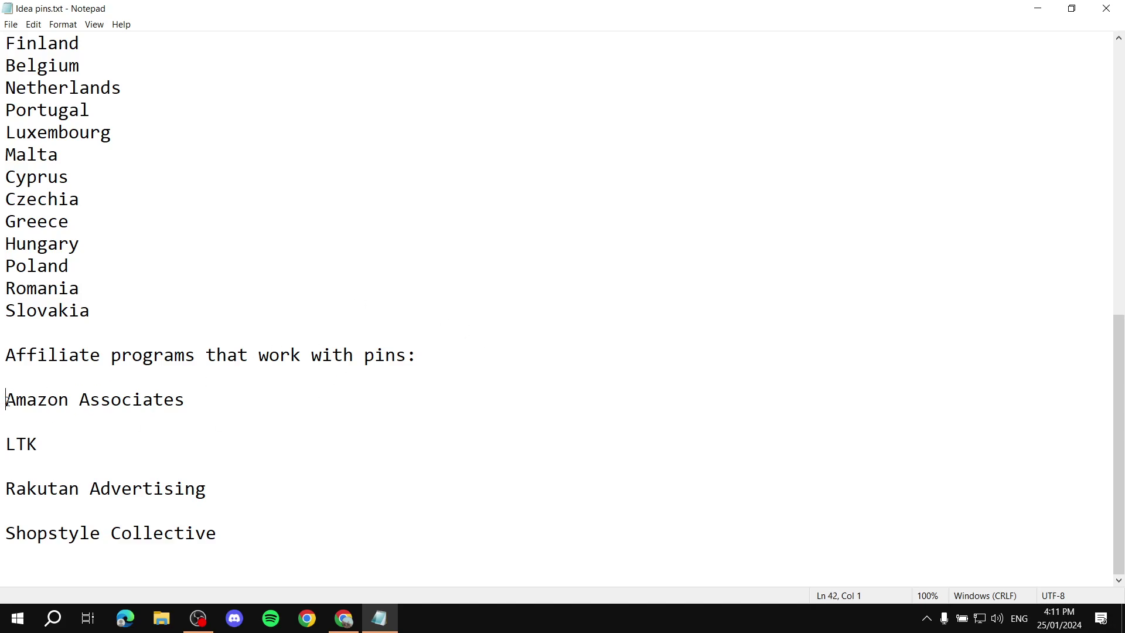
{"action": "left_click_drag", "start_coordinate": [5, 399], "coordinate": [244, 398]}
{"action": "left_click_drag", "start_coordinate": [6, 444], "coordinate": [62, 442]}
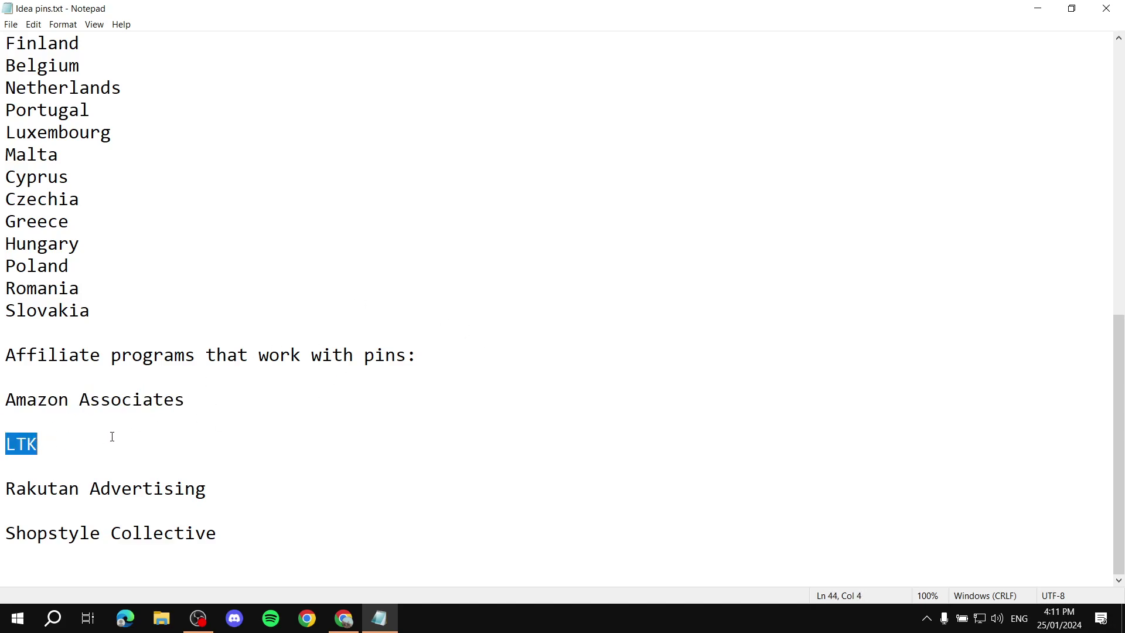
{"action": "left_click_drag", "start_coordinate": [4, 489], "coordinate": [341, 489]}
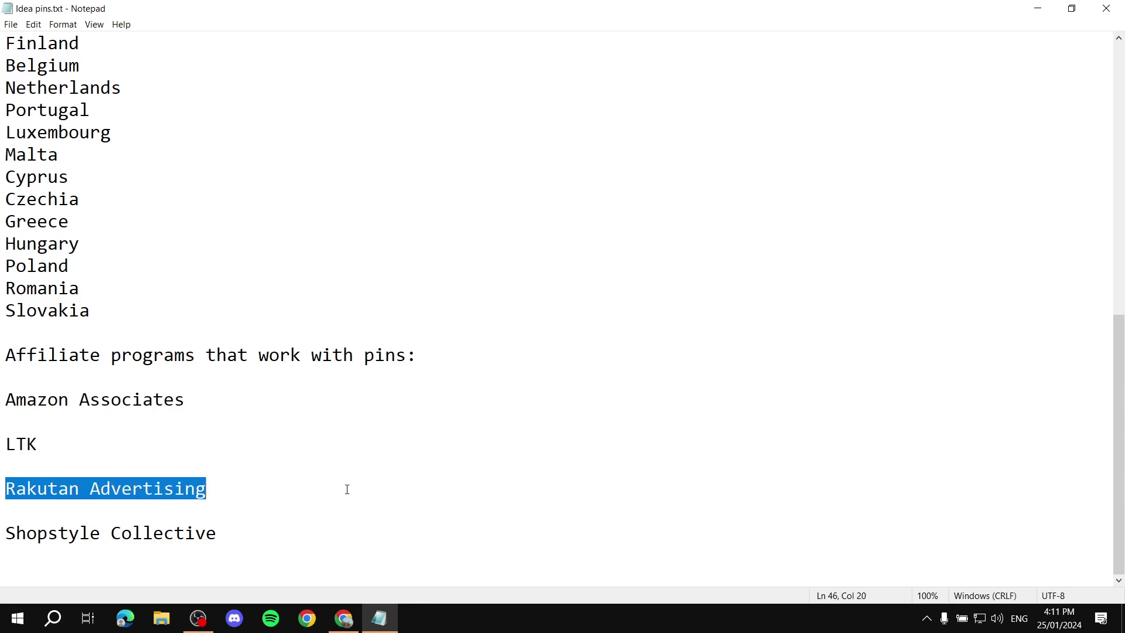
{"action": "left_click_drag", "start_coordinate": [5, 532], "coordinate": [6, 399]}
{"action": "left_click", "coordinate": [297, 519]}
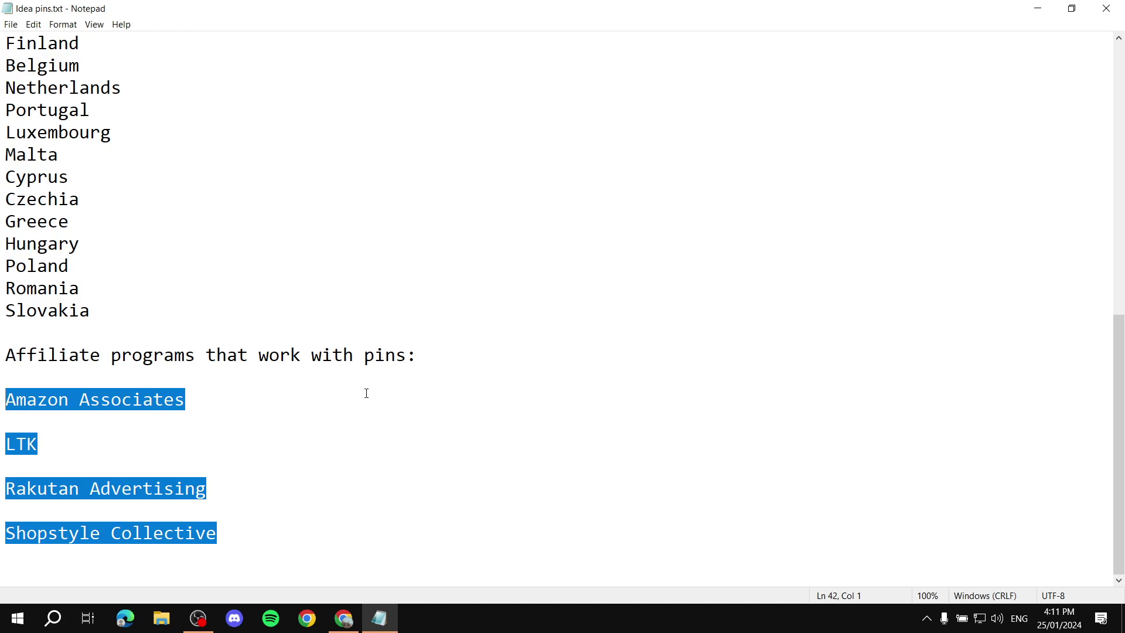
{"action": "left_click", "coordinate": [490, 352]}
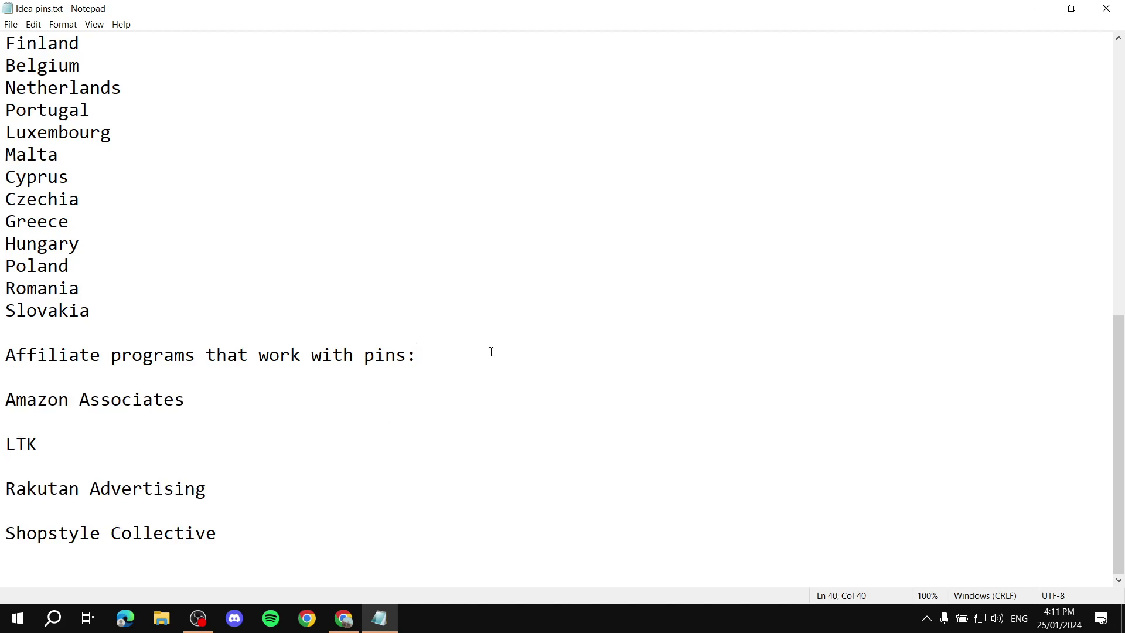
Add "UK & US" after the heading "Affiliate programs that work with pins:" in the text file.
{"action": "left_click", "coordinate": [7, 354]}
{"action": "left_click_drag", "start_coordinate": [8, 354], "coordinate": [195, 354]}
{"action": "scroll", "coordinate": [32, 176], "scroll_direction": "up", "scroll_amount": 5}
{"action": "scroll", "coordinate": [33, 176], "scroll_direction": "up", "scroll_amount": 3}
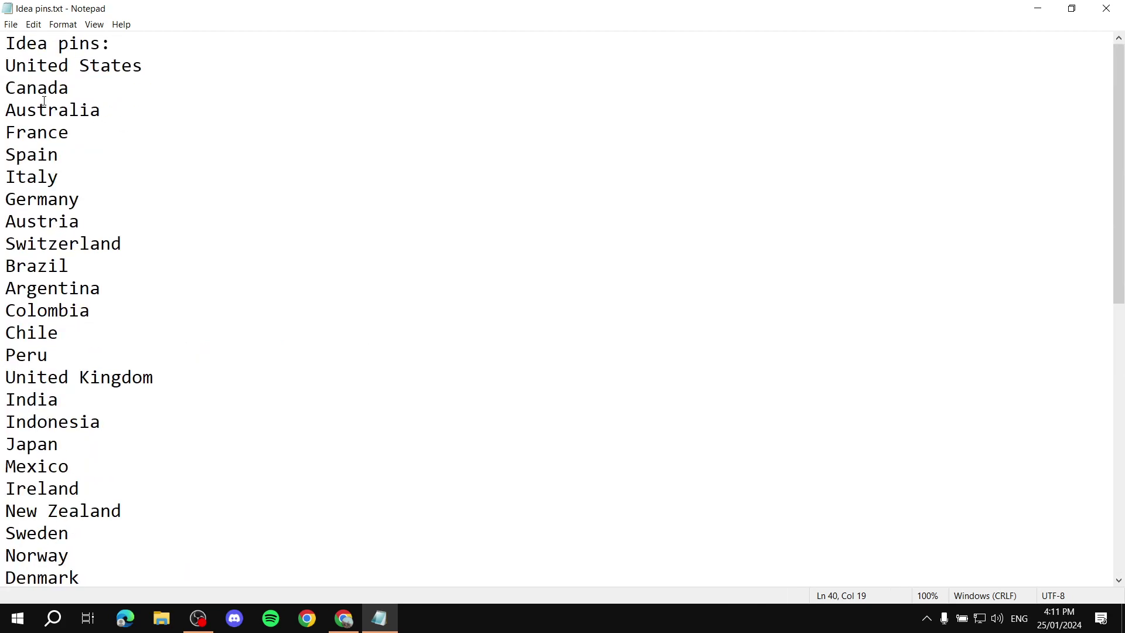
{"action": "scroll", "coordinate": [219, 307], "scroll_direction": "down", "scroll_amount": 7}
{"action": "left_click", "coordinate": [450, 443]}
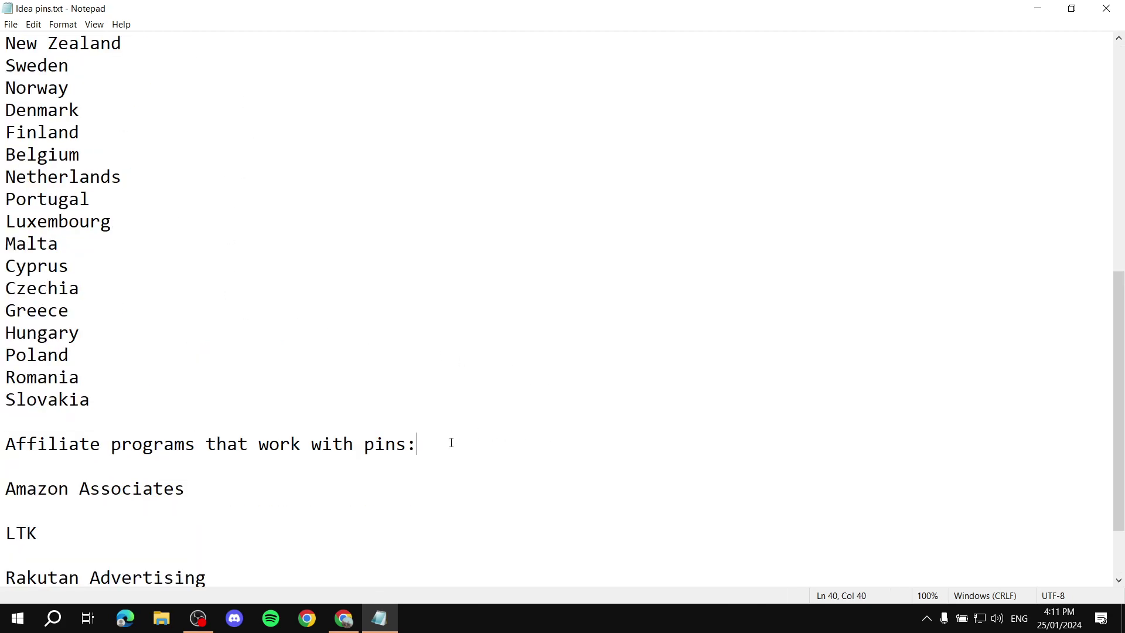
{"action": "type", "text": "UK & US"}
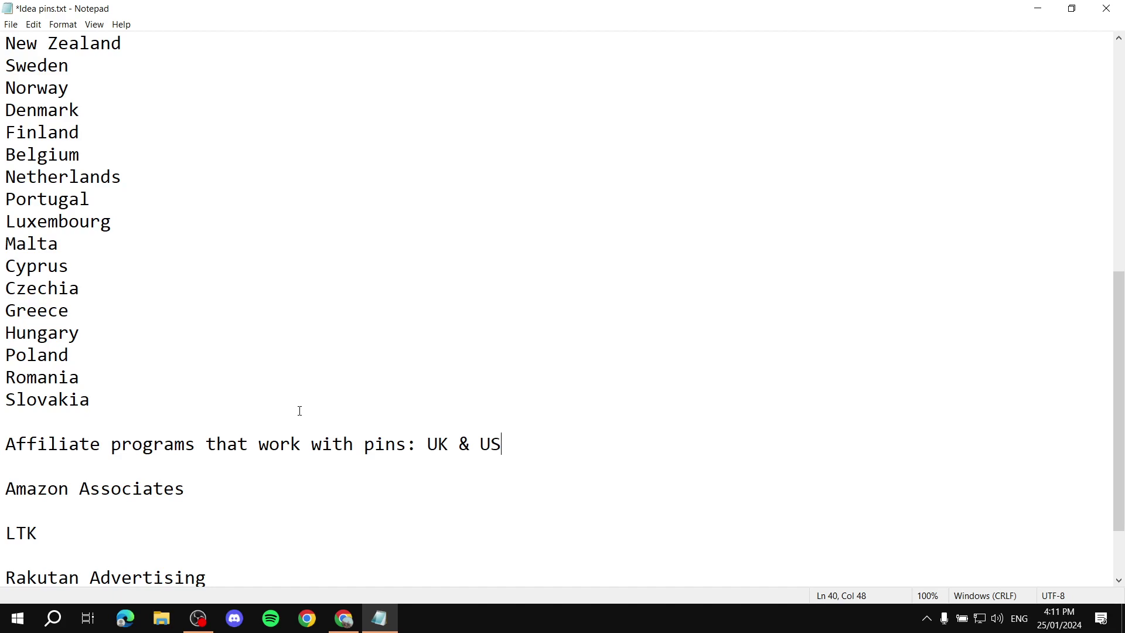
Review the affiliate programs heading and the country list, and close the text file without saving.
{"action": "left_click_drag", "start_coordinate": [5, 444], "coordinate": [196, 456]}
{"action": "left_click", "coordinate": [196, 450]}
{"action": "left_click_drag", "start_coordinate": [427, 446], "coordinate": [518, 440]}
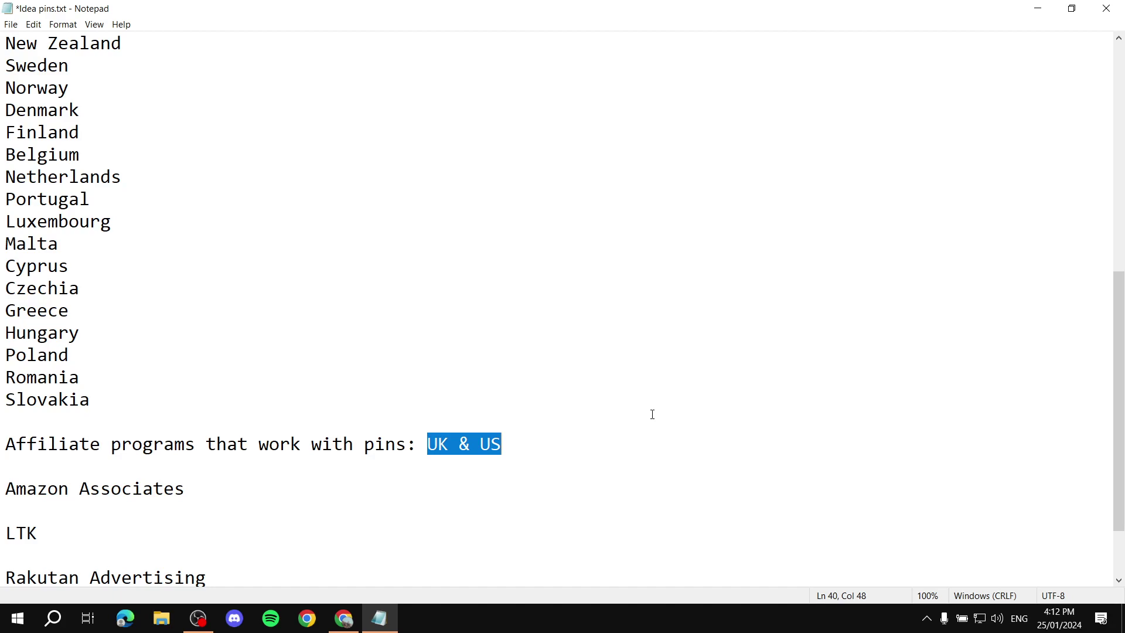
{"action": "scroll", "coordinate": [593, 428], "scroll_direction": "up", "scroll_amount": 7}
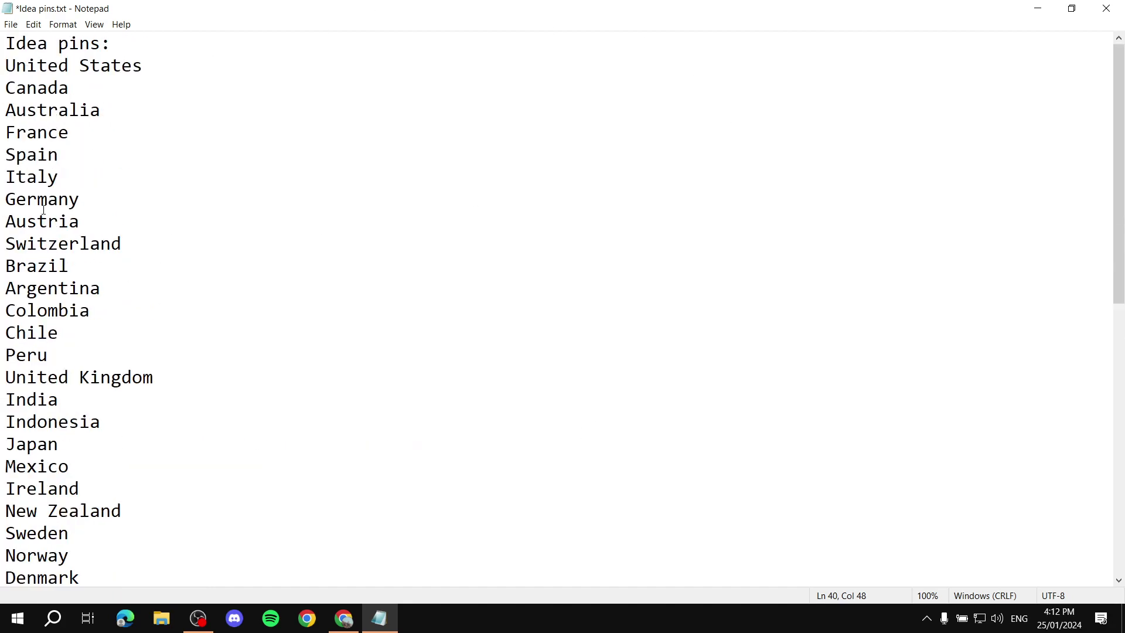
{"action": "left_click_drag", "start_coordinate": [161, 401], "coordinate": [7, 12]}
{"action": "left_click", "coordinate": [462, 402]}
{"action": "left_click", "coordinate": [1120, 4]}
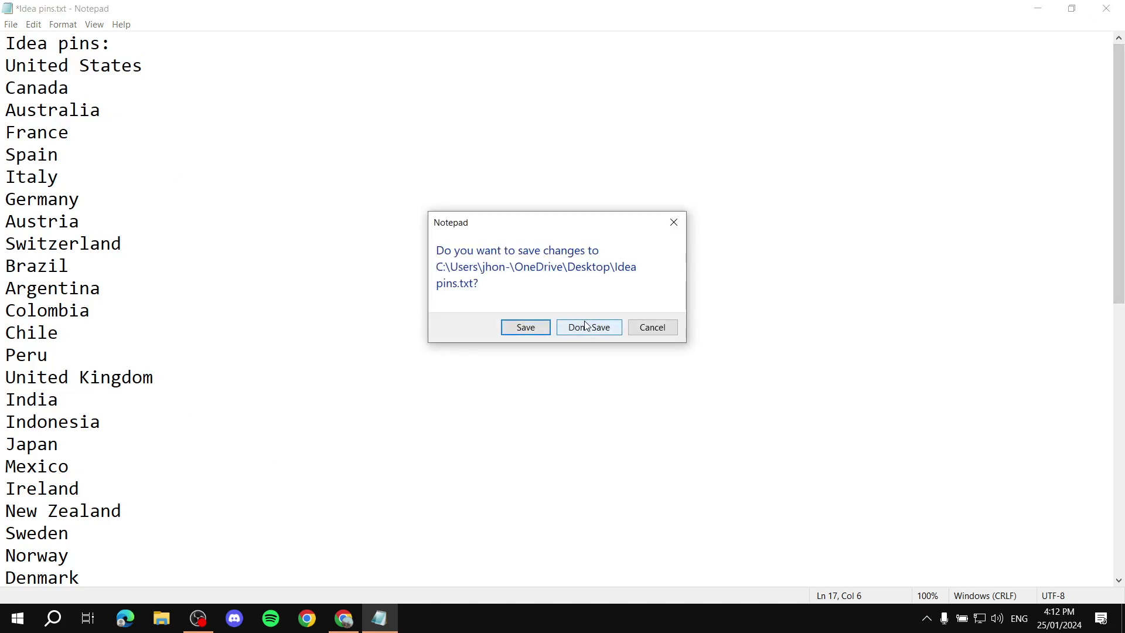
{"action": "left_click", "coordinate": [588, 326]}
Switch to Chrome and start creating a new Pin from the Pinterest Business hub.
{"action": "left_click", "coordinate": [344, 618]}
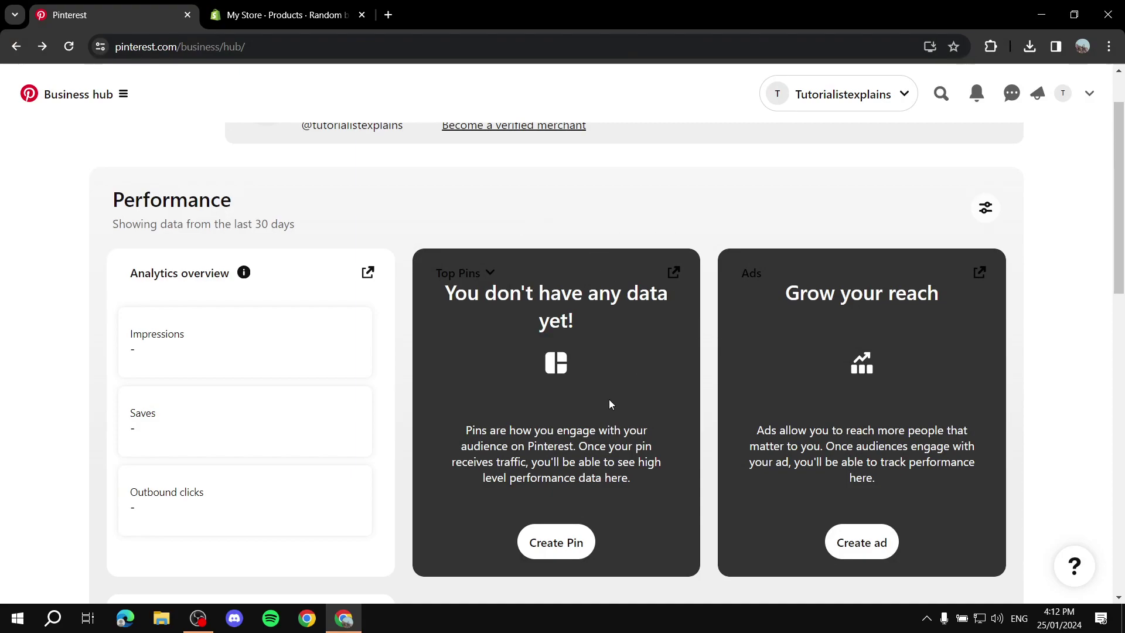
{"action": "scroll", "coordinate": [610, 403], "scroll_direction": "down", "scroll_amount": 2}
{"action": "left_click", "coordinate": [555, 395]}
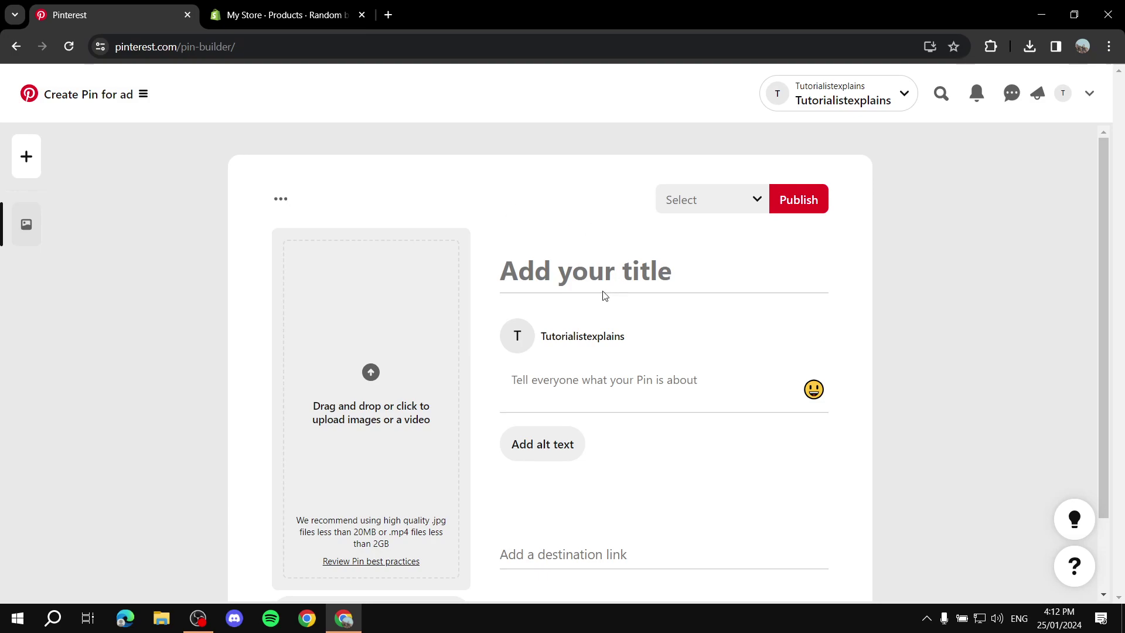
Title the new Pin "Example 1".
{"action": "left_click", "coordinate": [760, 268]}
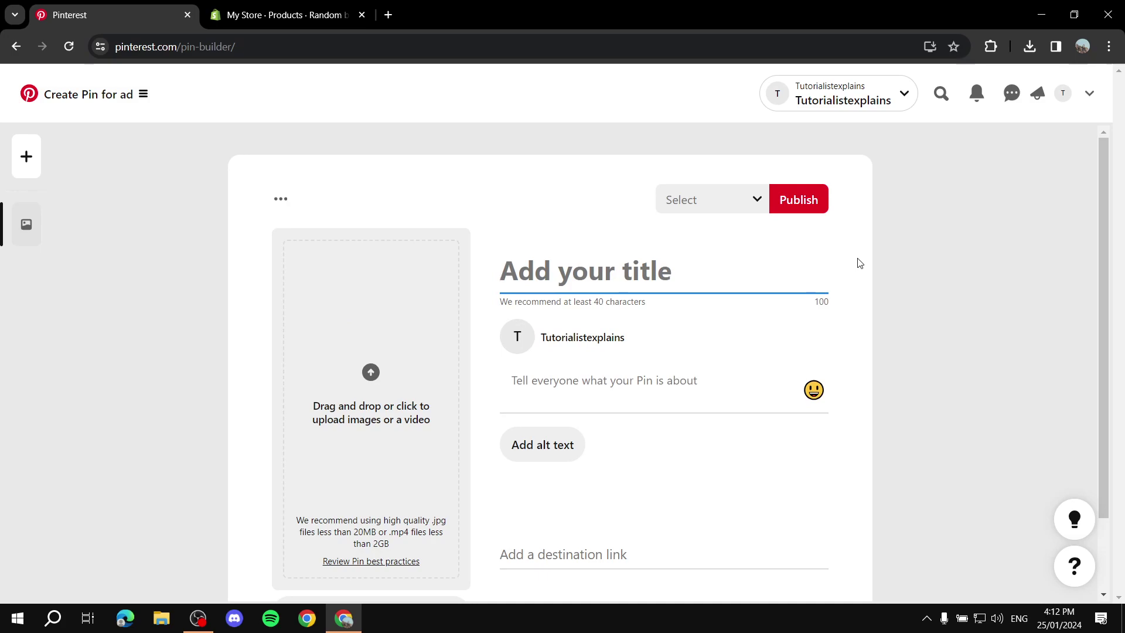
{"action": "type", "text": "Example 1"}
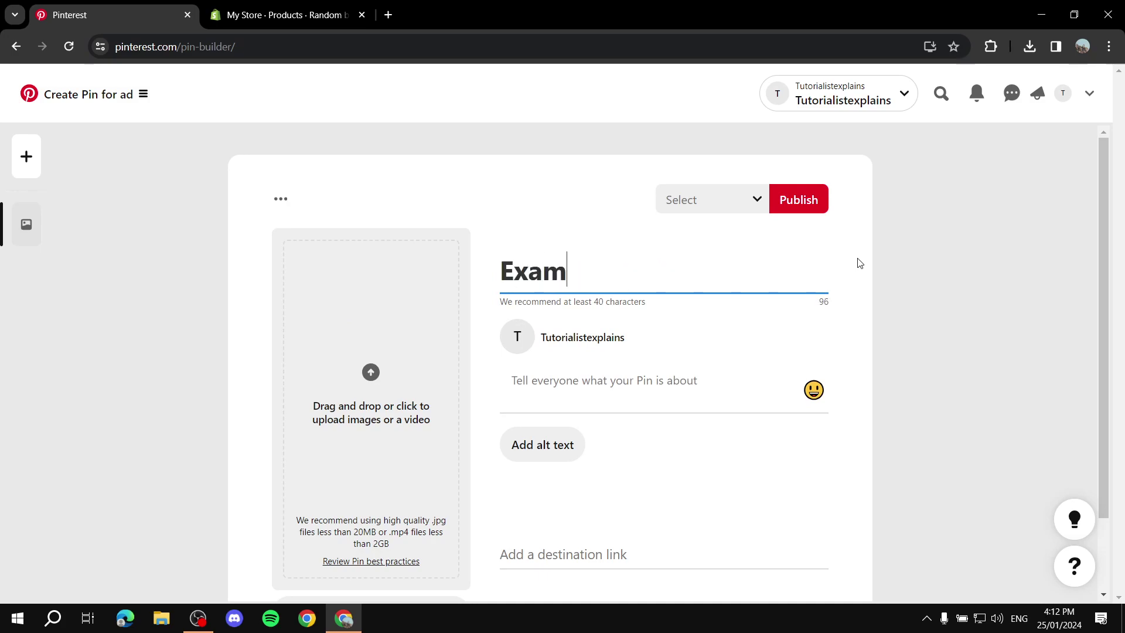
{"action": "key", "text": "shift+Left"}
{"action": "key", "text": "shift+Left"}
{"action": "key", "text": "shift+Left"}
{"action": "key", "text": "shift+Left"}
{"action": "key", "text": "shift+Left"}
{"action": "key", "text": "shift+Left"}
{"action": "key", "text": "shift+Left"}
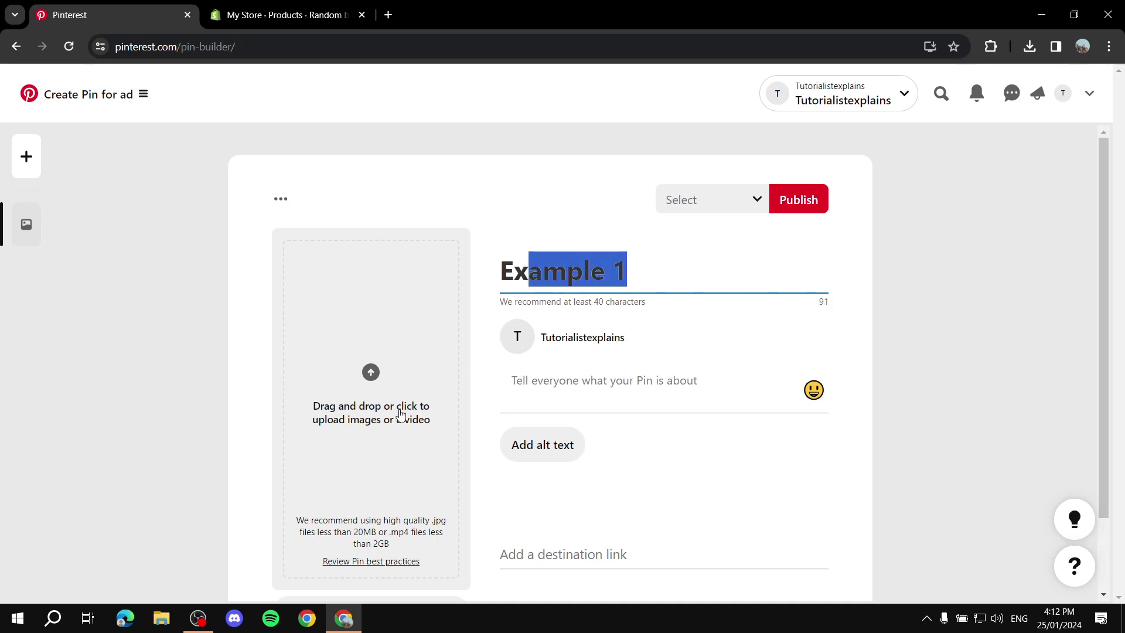
Upload the boots image Example pin 1.png to the Pin and enter "Desc" as its description.
{"action": "left_click", "coordinate": [375, 395]}
{"action": "double_click", "coordinate": [457, 359]}
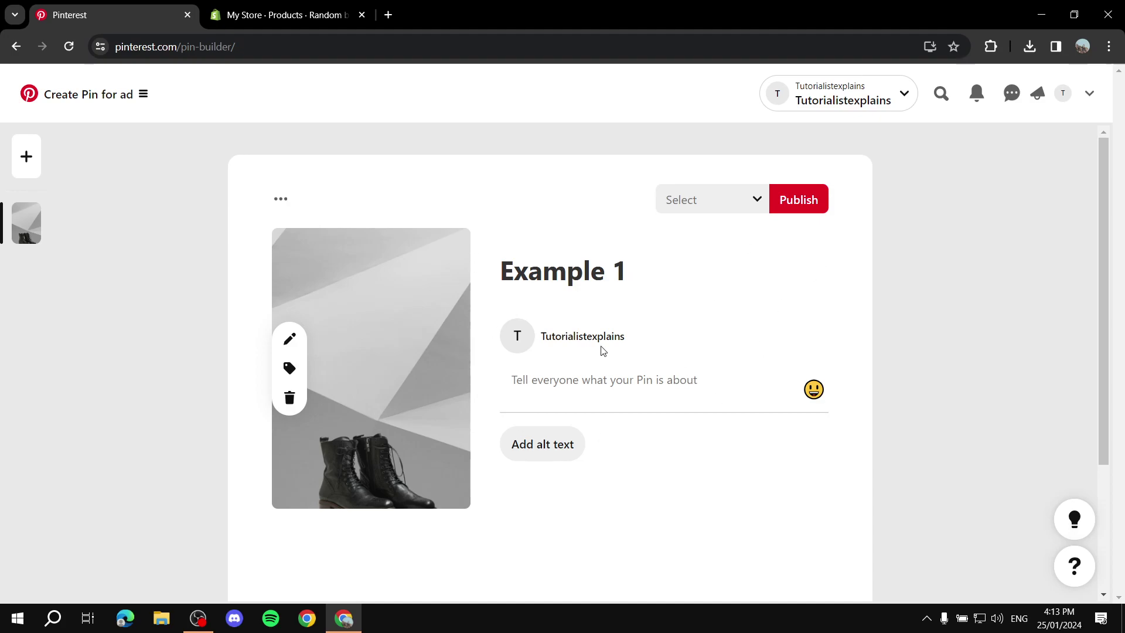
{"action": "scroll", "coordinate": [667, 402], "scroll_direction": "down", "scroll_amount": 1}
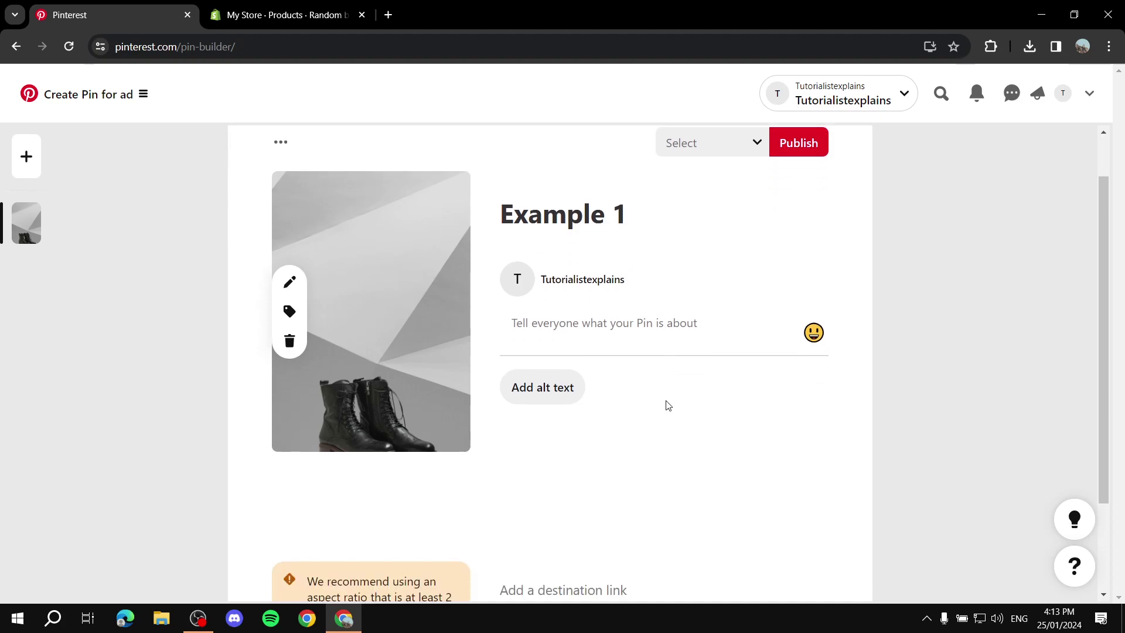
{"action": "left_click", "coordinate": [665, 331]}
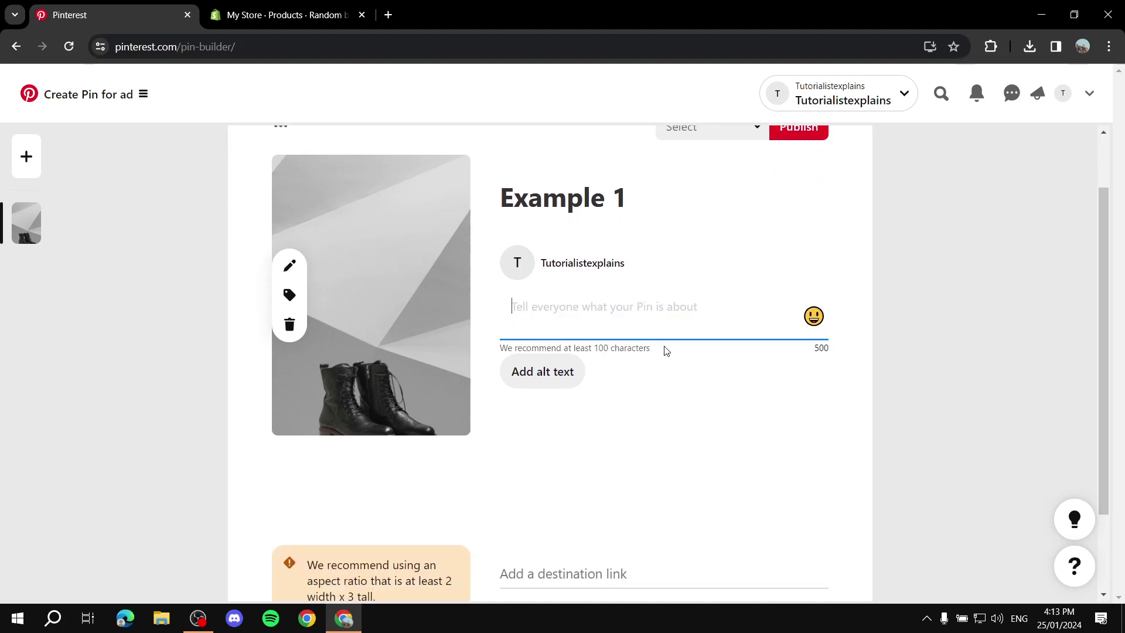
{"action": "type", "text": "Desc"}
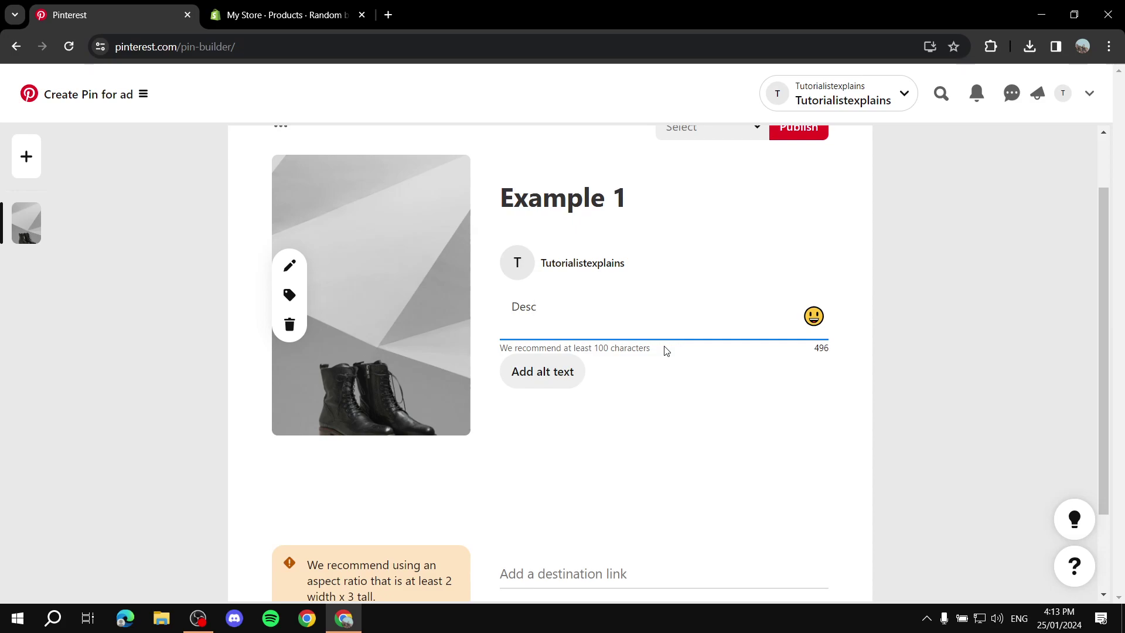
{"action": "scroll", "coordinate": [667, 350], "scroll_direction": "down", "scroll_amount": 2}
{"action": "left_click", "coordinate": [781, 318]}
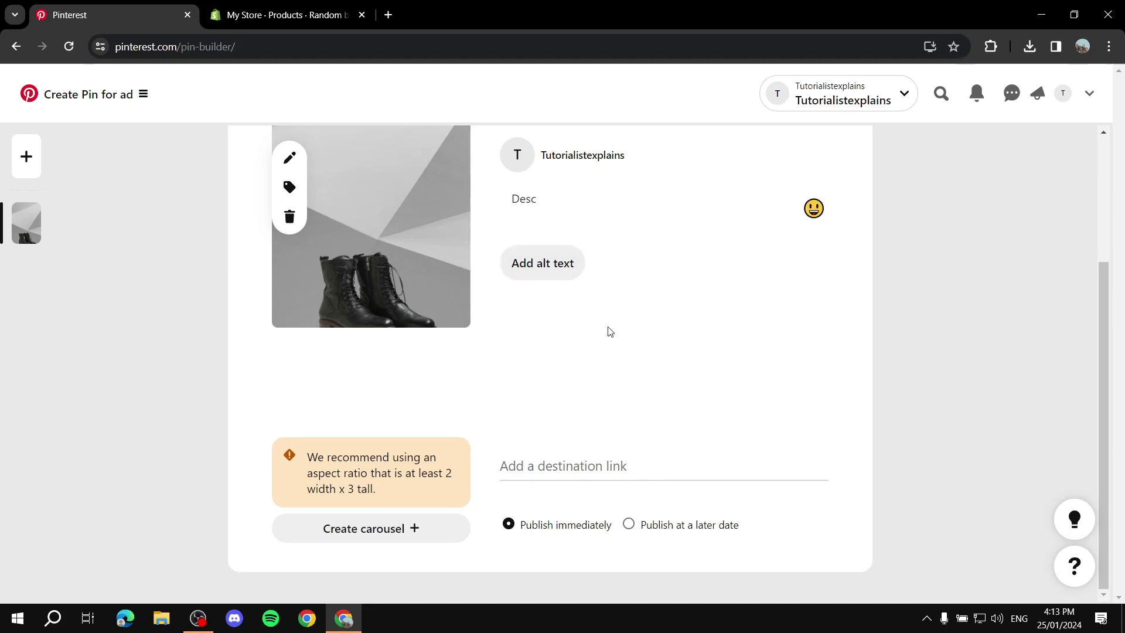
Start tagging products on the Pin's boots image and open the selection for adding a product.
{"action": "scroll", "coordinate": [648, 436], "scroll_direction": "up", "scroll_amount": 3}
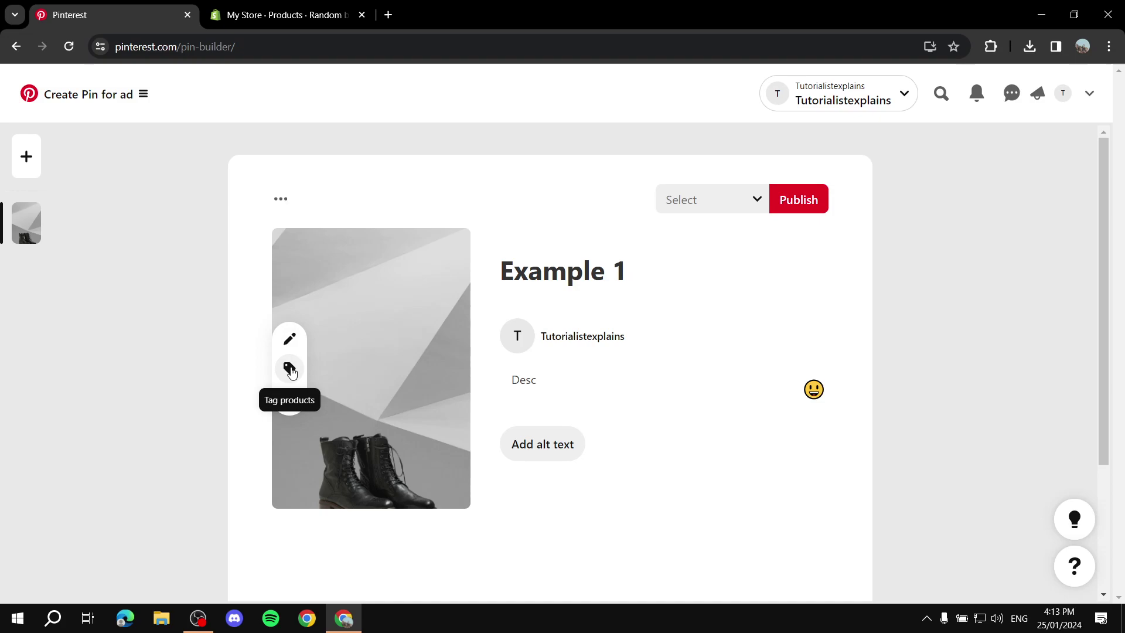
{"action": "left_click", "coordinate": [290, 368]}
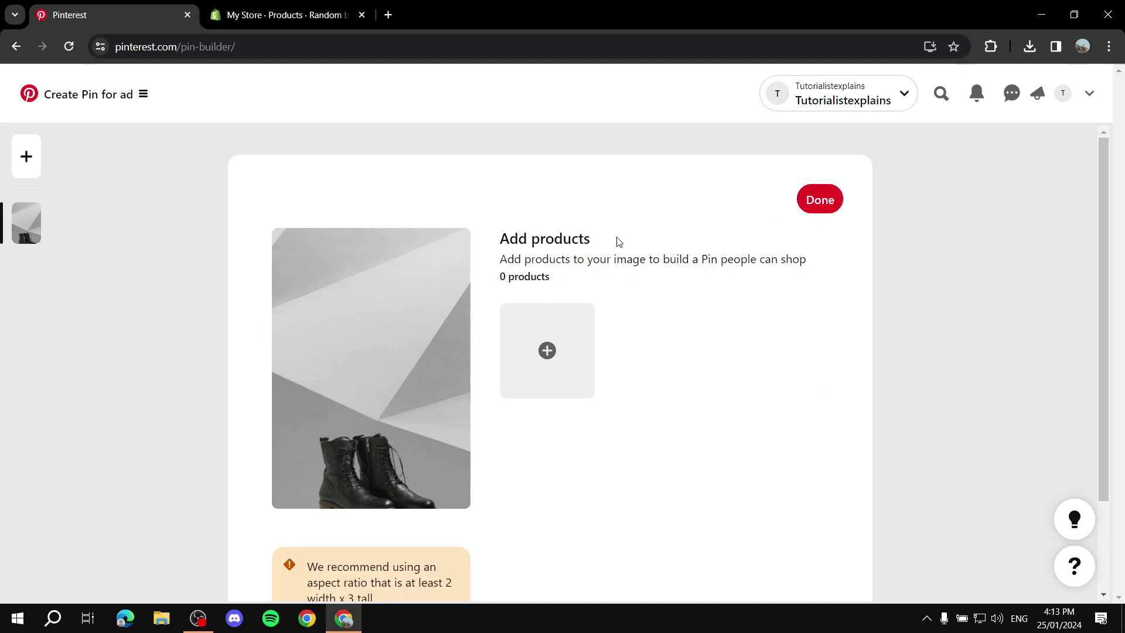
{"action": "scroll", "coordinate": [583, 234], "scroll_direction": "down", "scroll_amount": 2}
{"action": "scroll", "coordinate": [572, 258], "scroll_direction": "up", "scroll_amount": 1}
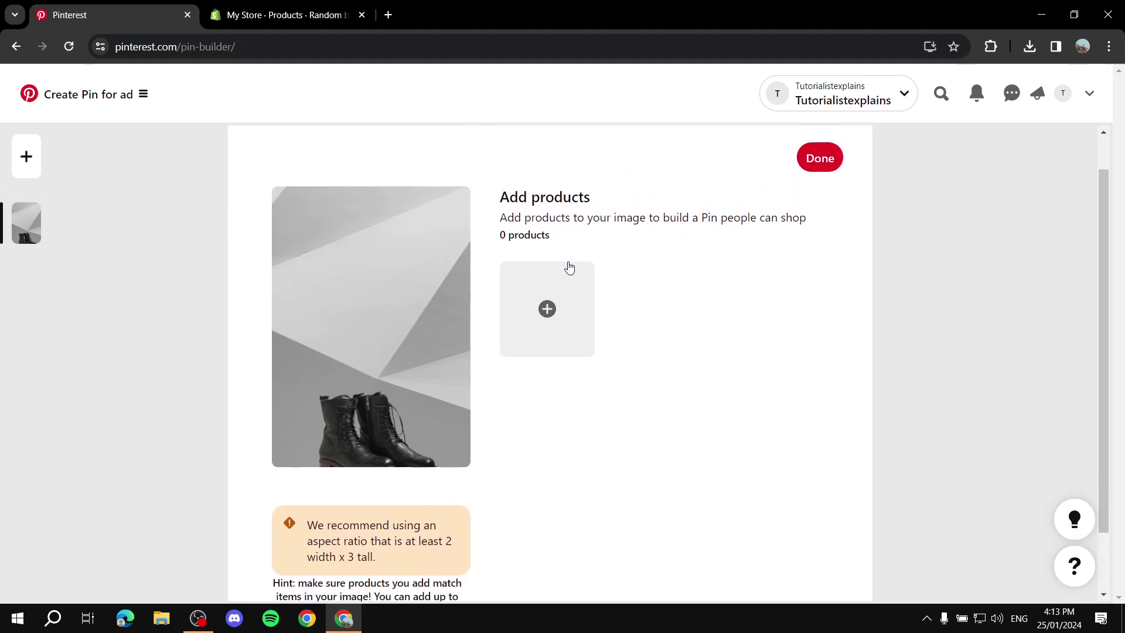
{"action": "left_click", "coordinate": [548, 317]}
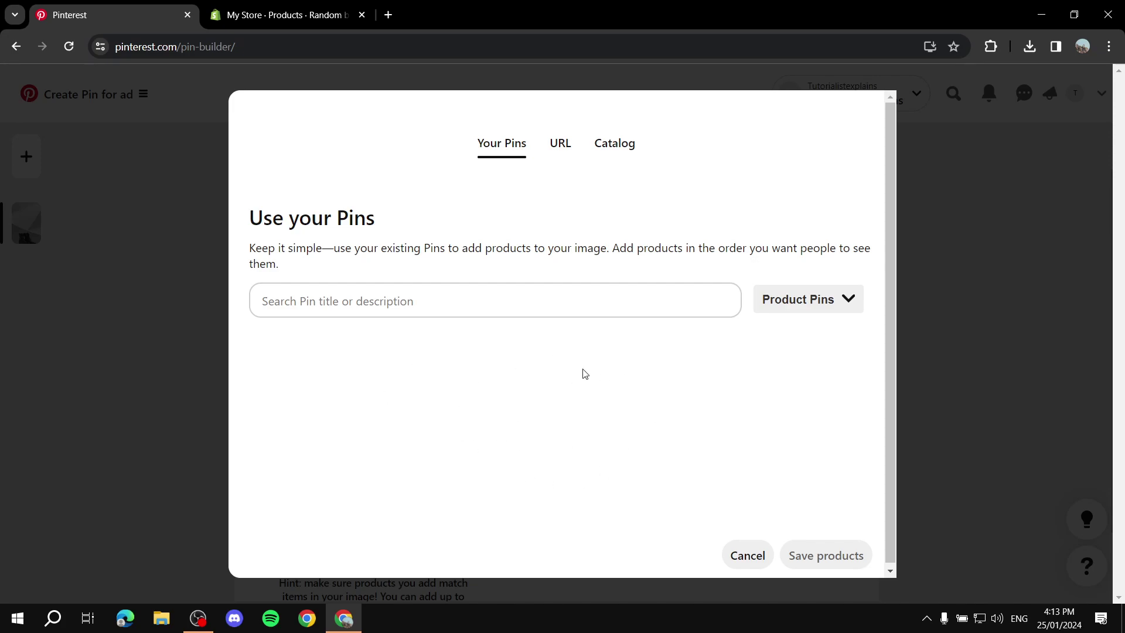
Check the option for adding products from existing Pins, and switch to adding a product by URL.
{"action": "scroll", "coordinate": [530, 340], "scroll_direction": "down", "scroll_amount": 1}
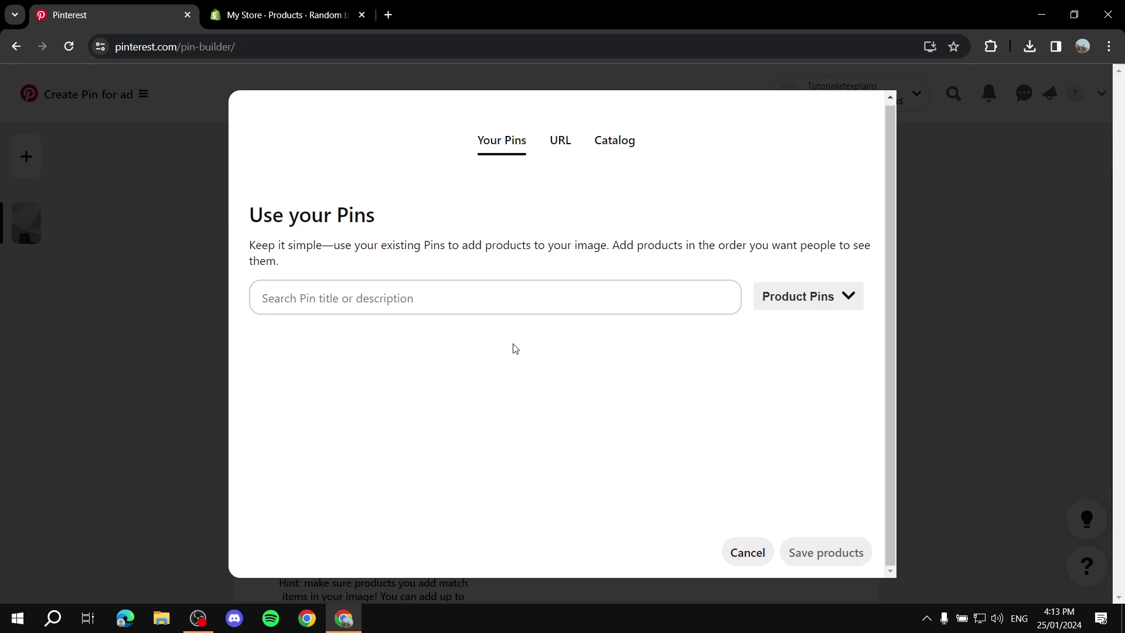
{"action": "left_click", "coordinate": [349, 308]}
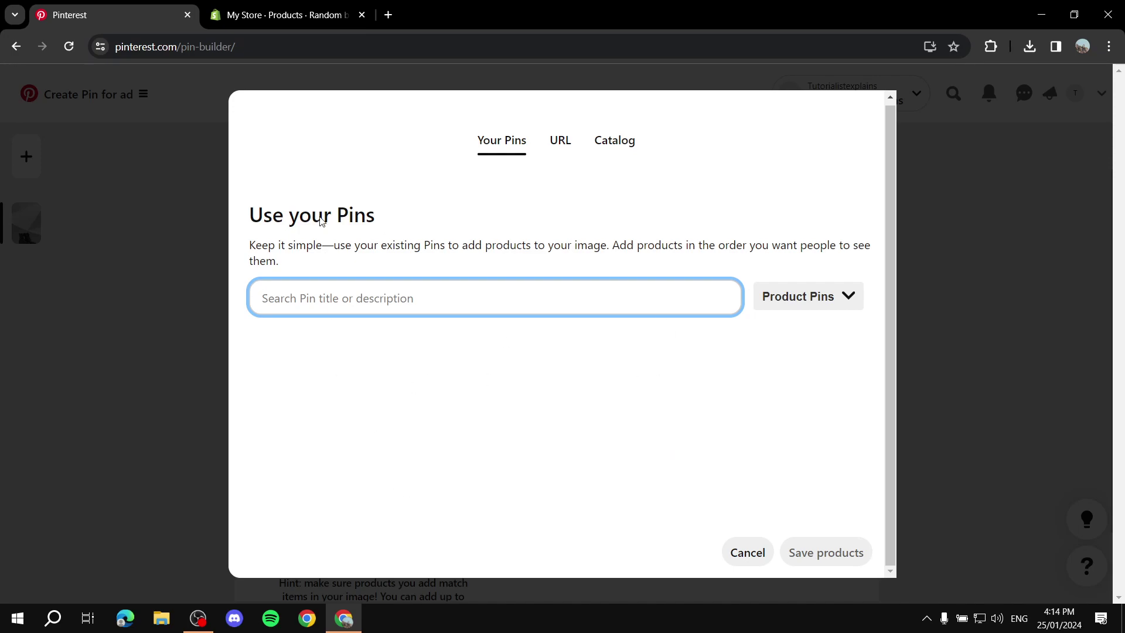
{"action": "left_click", "coordinate": [593, 390]}
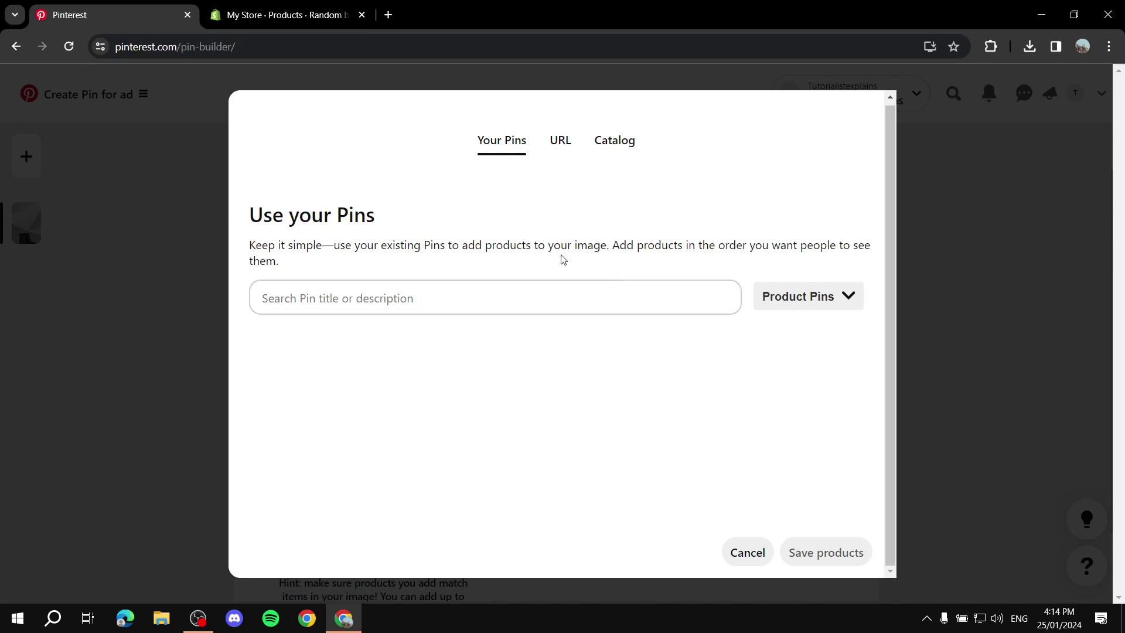
{"action": "left_click", "coordinate": [560, 141]}
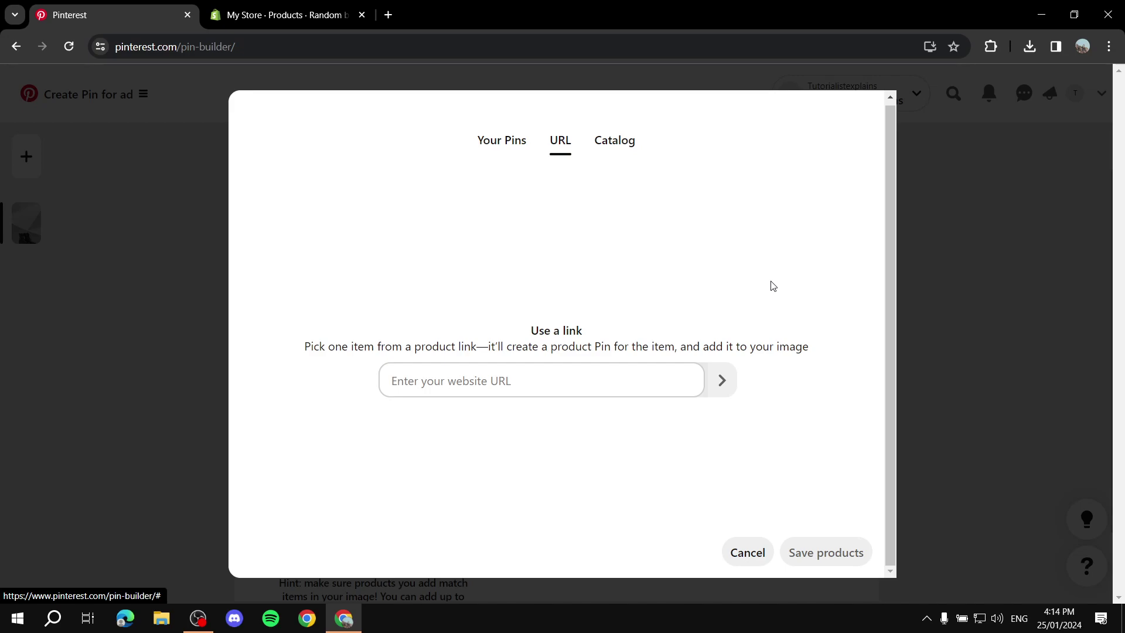
Switch to the Shopify admin and open the Shopify App Store from the store's home page.
{"action": "left_click", "coordinate": [286, 14]}
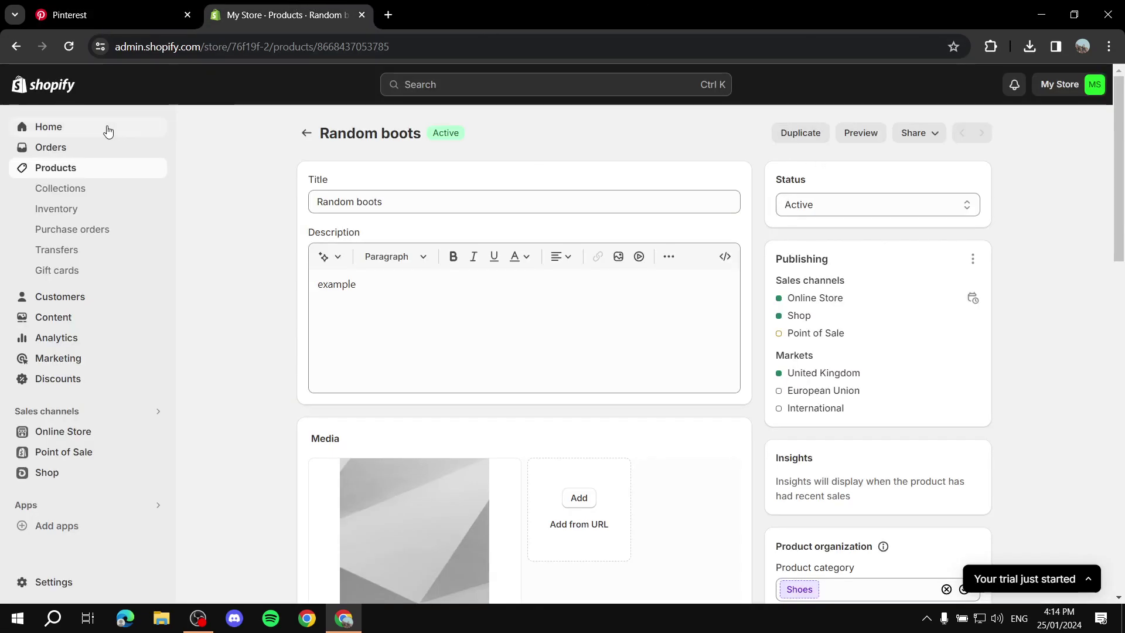
{"action": "left_click", "coordinate": [53, 128]}
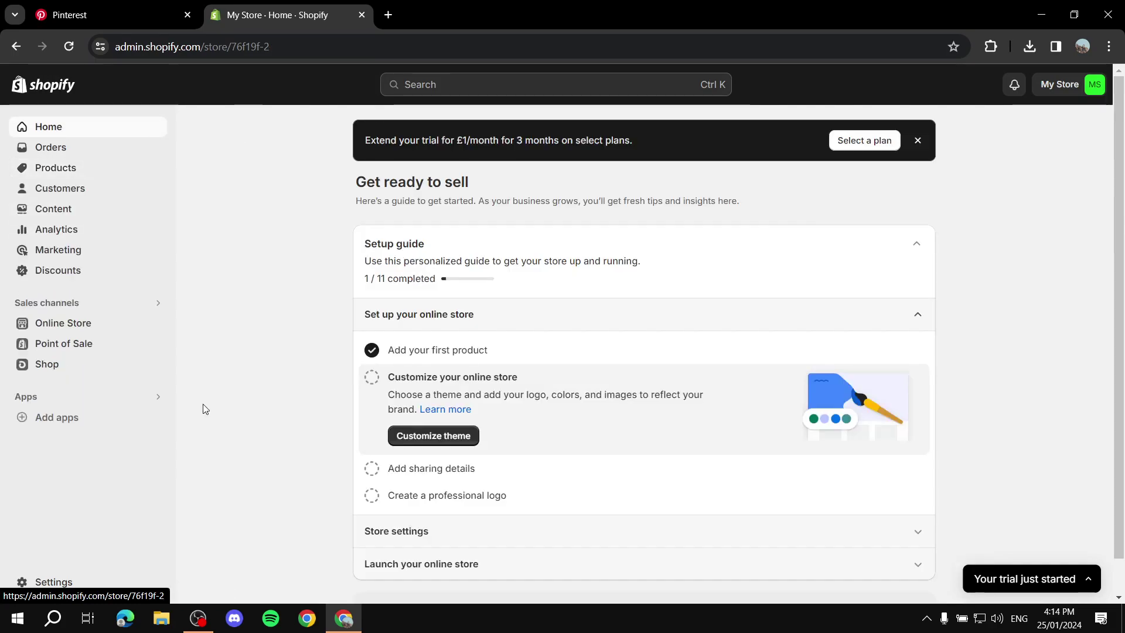
{"action": "left_click", "coordinate": [59, 418]}
{"action": "left_click", "coordinate": [625, 555]}
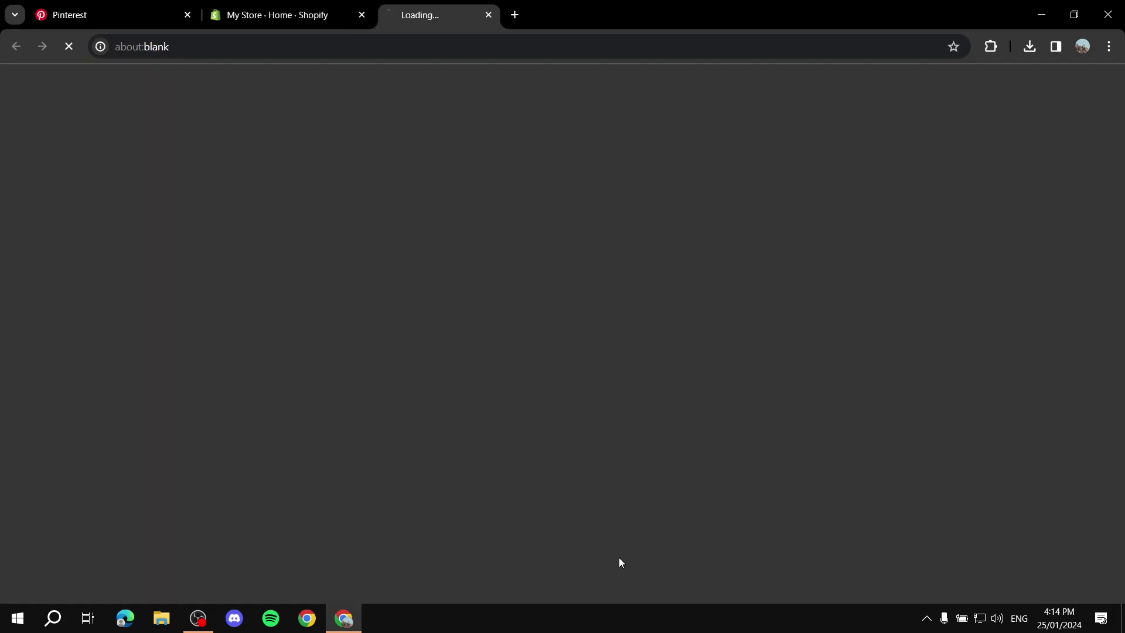
{"action": "left_click", "coordinate": [536, 15]}
{"action": "scroll", "coordinate": [577, 404], "scroll_direction": "down", "scroll_amount": 2}
{"action": "left_click", "coordinate": [598, 567]}
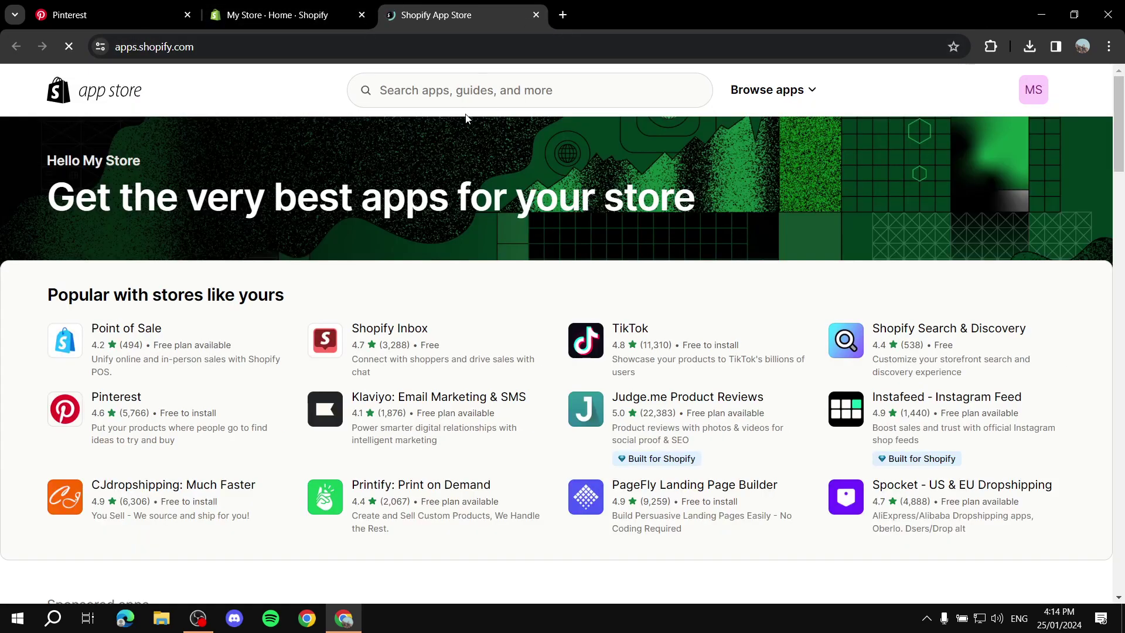
Find the Pinterest app in the Shopify App Store and view its installation page.
{"action": "left_click", "coordinate": [520, 87]}
{"action": "type", "text": "Pintere"}
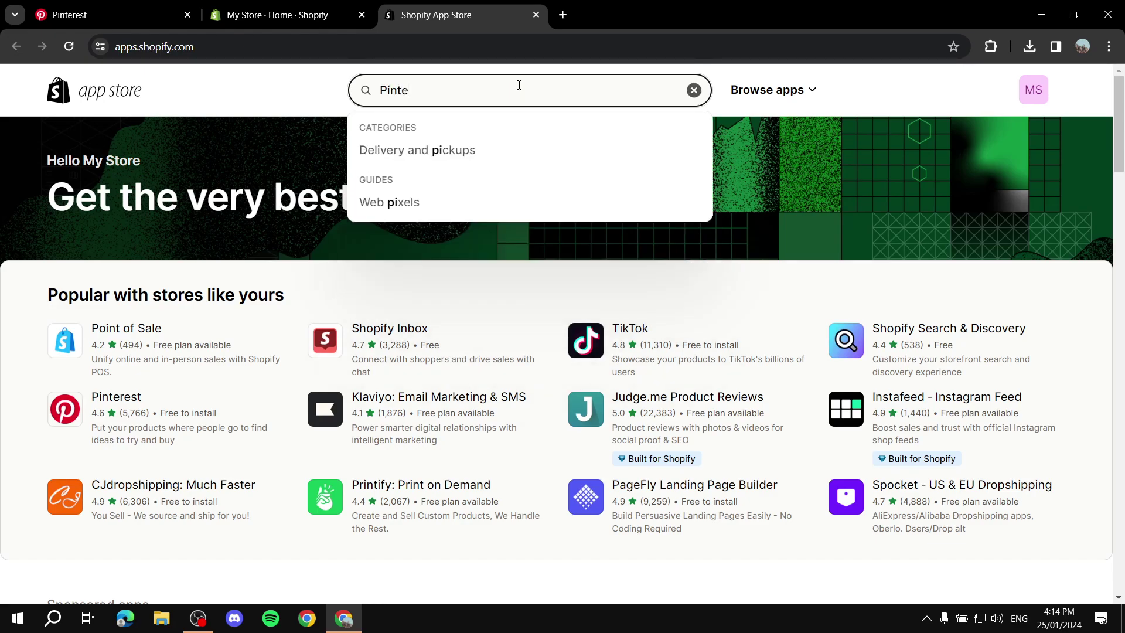
{"action": "left_click", "coordinate": [106, 404]}
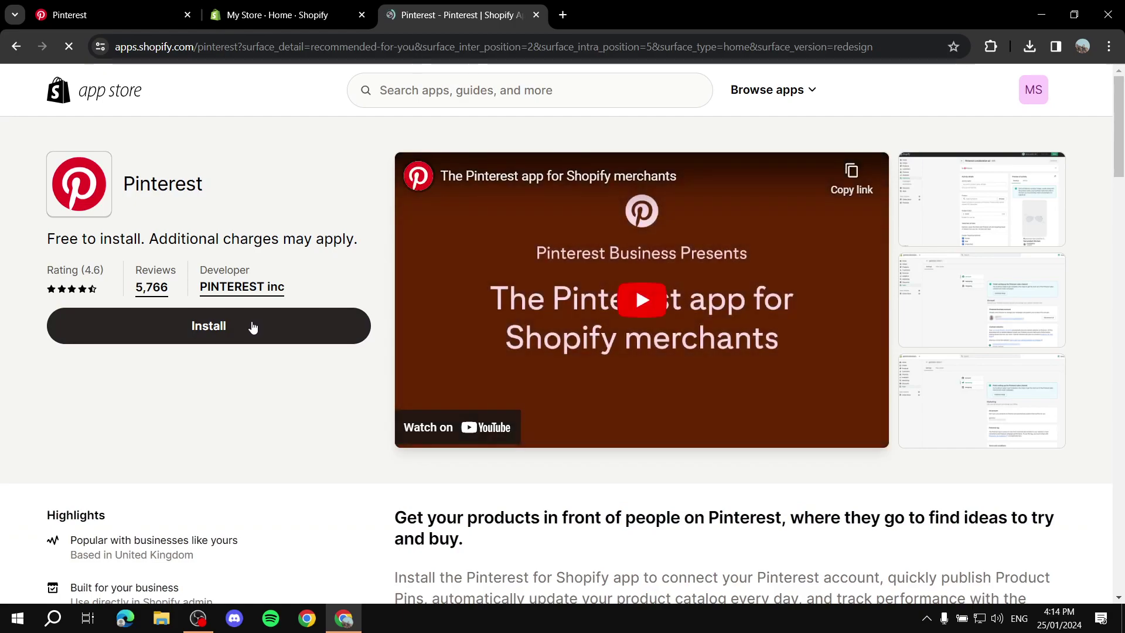
Close the App Store and open the Random boots product from the Shopify product list.
{"action": "left_click", "coordinate": [536, 14]}
{"action": "left_click", "coordinate": [171, 193]}
{"action": "left_click", "coordinate": [69, 168]}
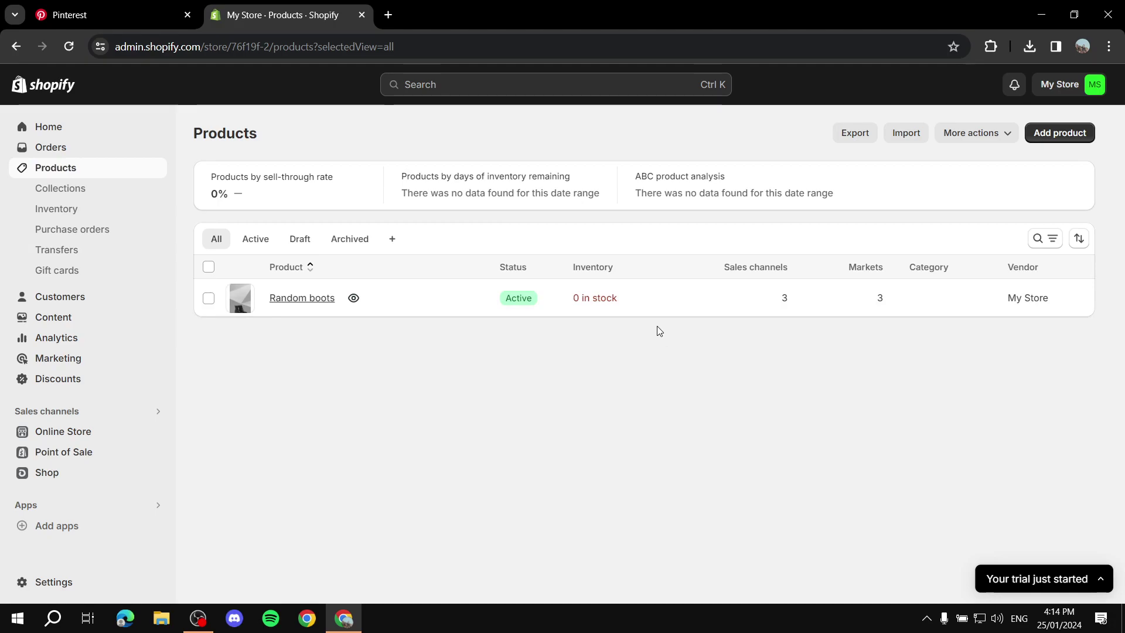
{"action": "left_click", "coordinate": [300, 300]}
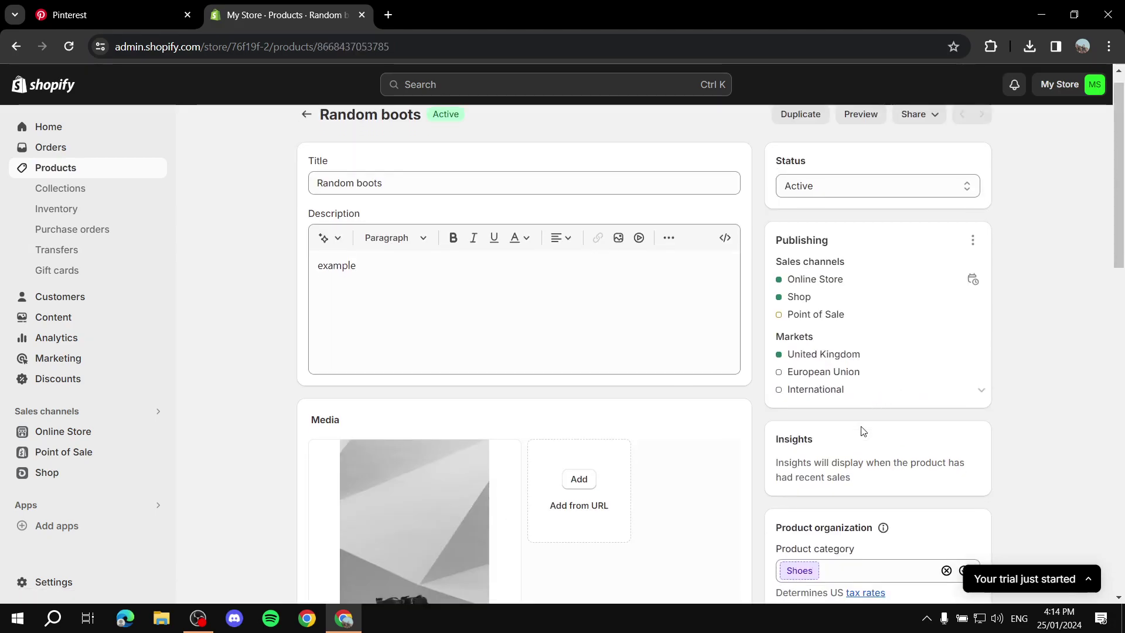
Preview the Random boots product, copy its share link, and close the preview.
{"action": "left_click", "coordinate": [860, 133]}
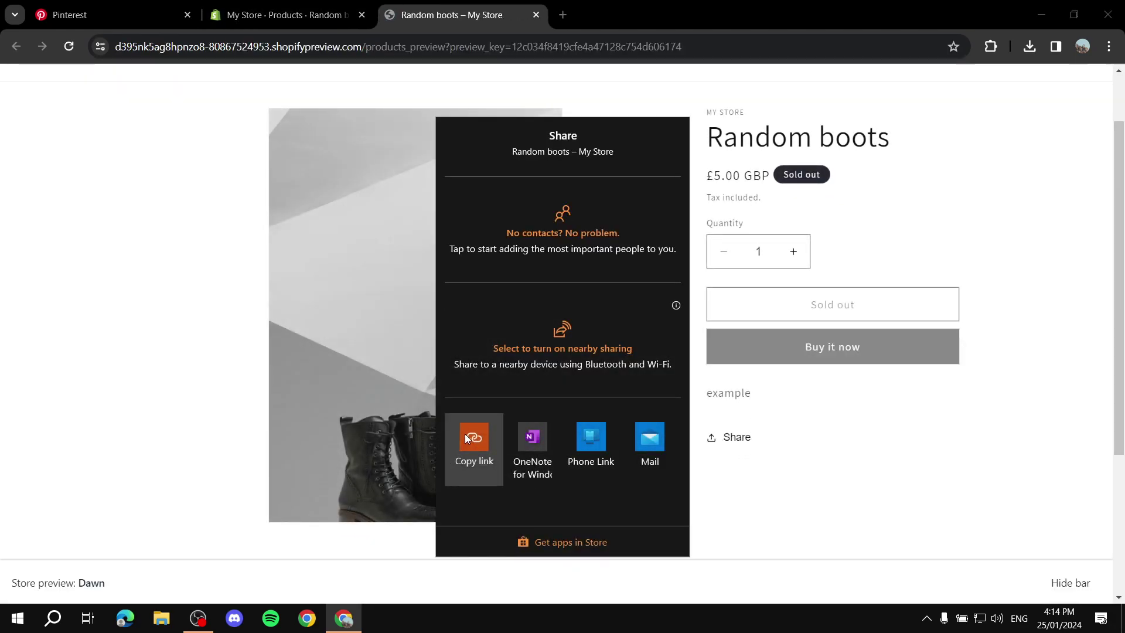
{"action": "left_click", "coordinate": [466, 437]}
{"action": "left_click", "coordinate": [536, 15]}
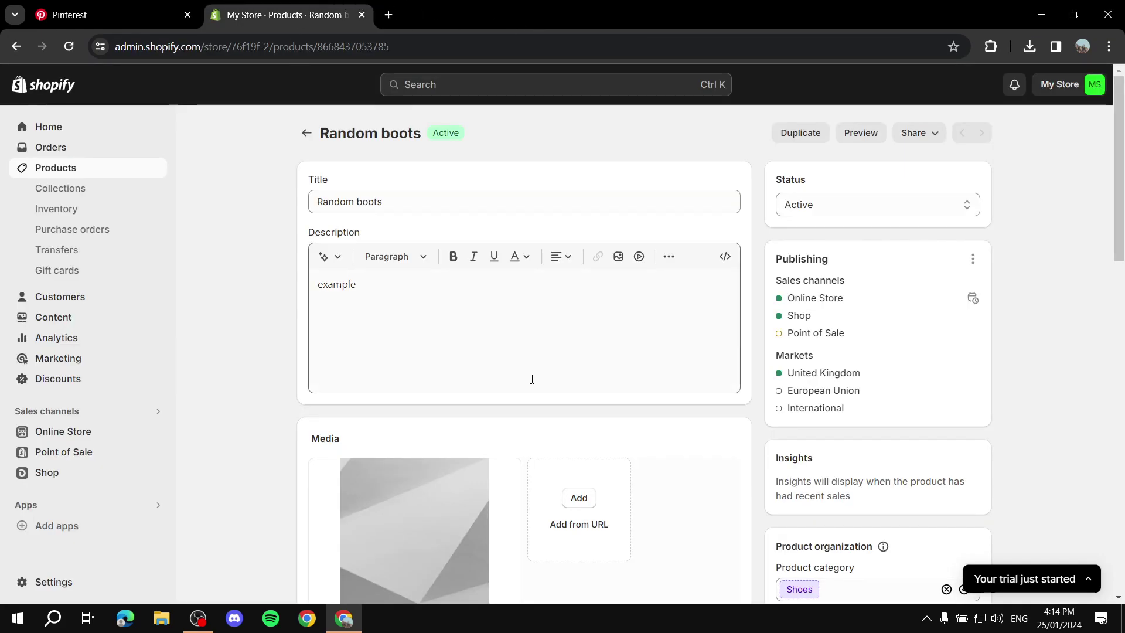
Return to the Pinterest Pin builder and paste the copied Random boots link as the product URL.
{"action": "left_click", "coordinate": [139, 12]}
{"action": "left_click", "coordinate": [598, 391]}
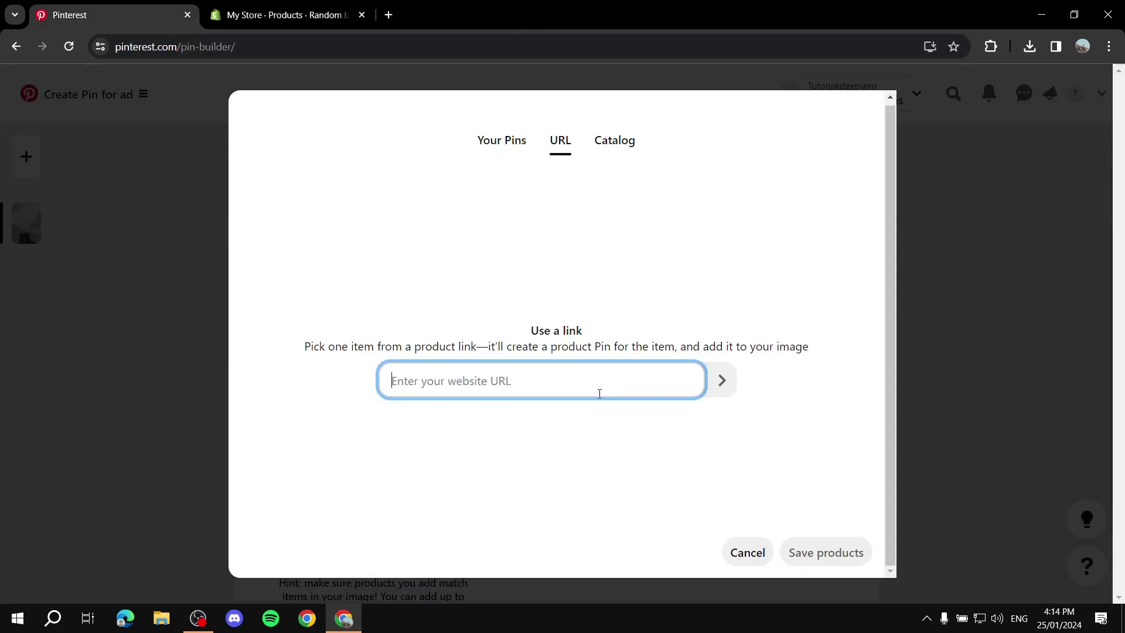
{"action": "key", "text": "ctrl+v"}
Clear the pasted product link from the website URL field.
{"action": "key", "text": "BackSpace"}
{"action": "key", "text": "BackSpace"}
{"action": "key", "text": "BackSpace"}
{"action": "key", "text": "BackSpace"}
{"action": "key", "text": "BackSpace"}
{"action": "key", "text": "BackSpace"}
{"action": "key", "text": "BackSpace"}
{"action": "key", "text": "BackSpace"}
{"action": "key", "text": "BackSpace"}
{"action": "key", "text": "BackSpace"}
{"action": "key", "text": "BackSpace"}
{"action": "key", "text": "BackSpace"}
{"action": "key", "text": "BackSpace"}
{"action": "key", "text": "BackSpace"}
{"action": "key", "text": "BackSpace"}
{"action": "key", "text": "BackSpace"}
{"action": "key", "text": "BackSpace"}
{"action": "key", "text": "BackSpace"}
{"action": "key", "text": "BackSpace"}
{"action": "key", "text": "BackSpace"}
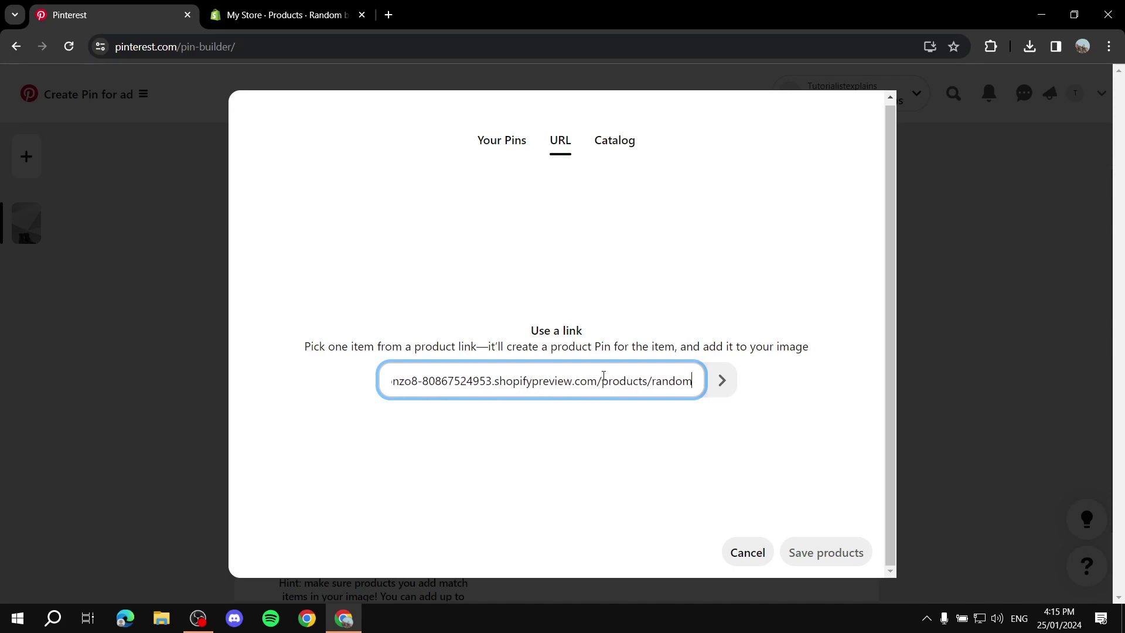
{"action": "key", "text": "BackSpace"}
{"action": "key", "text": "BackSpace"}
{"action": "key", "text": "BackSpace"}
{"action": "key", "text": "BackSpace"}
{"action": "key", "text": "BackSpace"}
{"action": "key", "text": "BackSpace"}
{"action": "key", "text": "BackSpace"}
{"action": "key", "text": "BackSpace"}
{"action": "key", "text": "BackSpace"}
{"action": "key", "text": "BackSpace"}
{"action": "key", "text": "BackSpace"}
{"action": "key", "text": "BackSpace"}
{"action": "key", "text": "BackSpace"}
{"action": "key", "text": "BackSpace"}
{"action": "key", "text": "BackSpace"}
{"action": "key", "text": "BackSpace"}
{"action": "key", "text": "BackSpace"}
{"action": "key", "text": "BackSpace"}
{"action": "key", "text": "BackSpace"}
{"action": "key", "text": "BackSpace"}
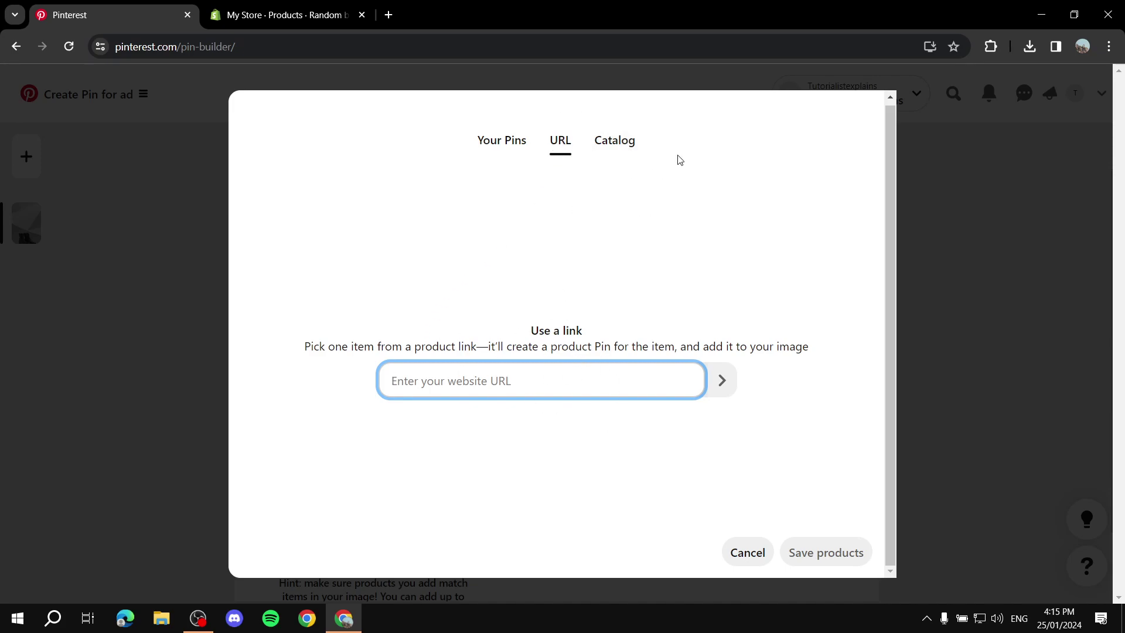
Look at adding a product by catalog item ID, and try to save the Random boots link as a URL product instead.
{"action": "left_click", "coordinate": [609, 139]}
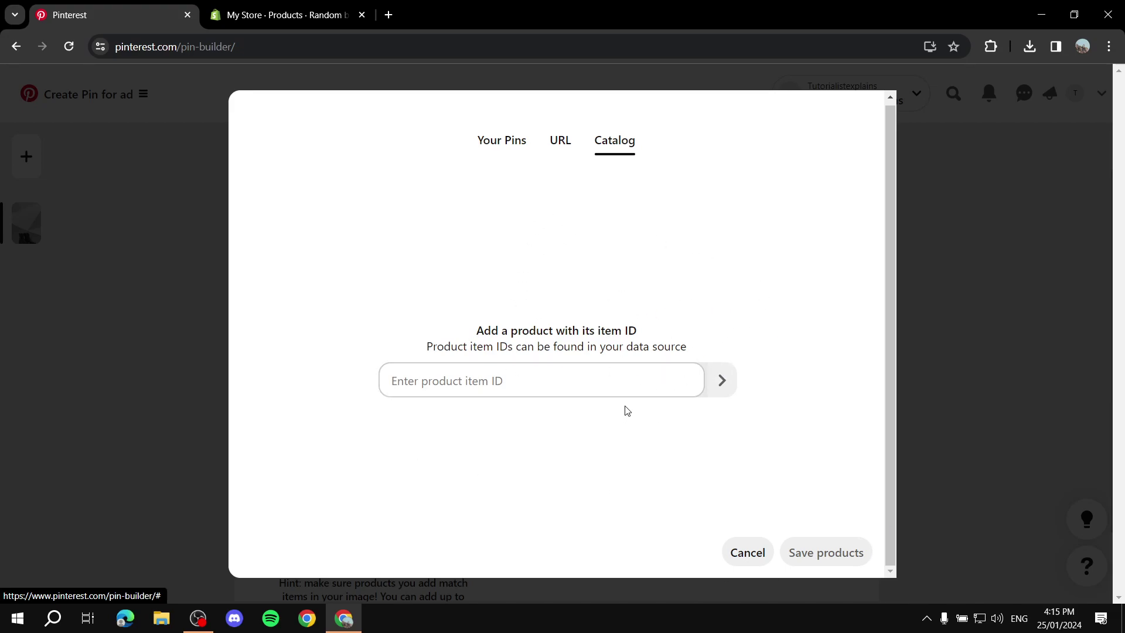
{"action": "left_click", "coordinate": [562, 141]}
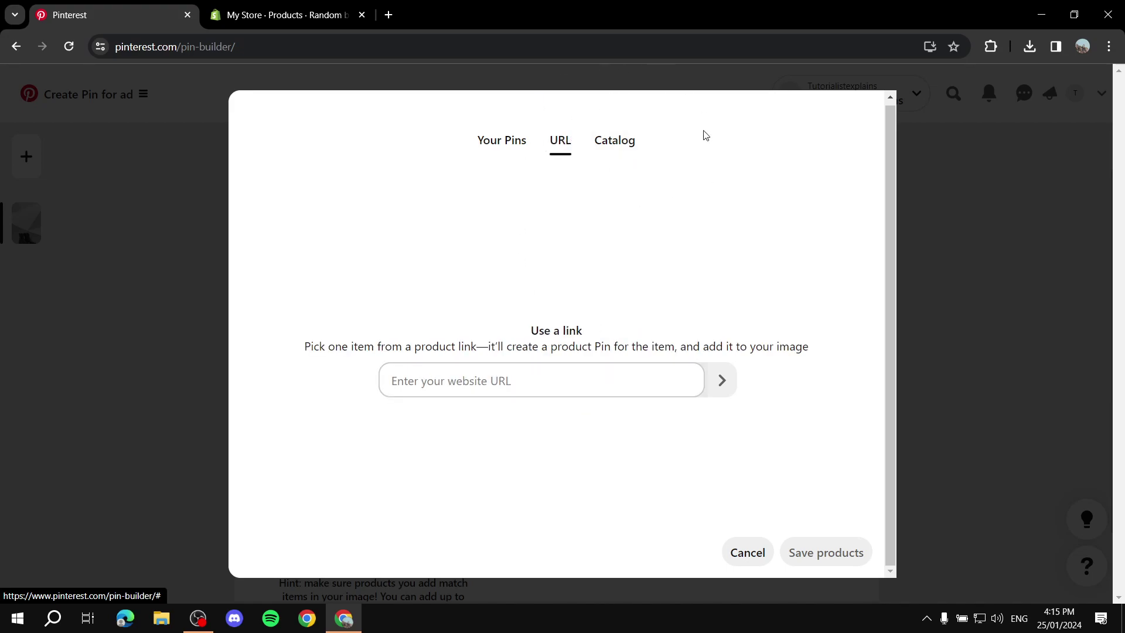
{"action": "left_click", "coordinate": [603, 379]}
{"action": "key", "text": "ctrl+v"}
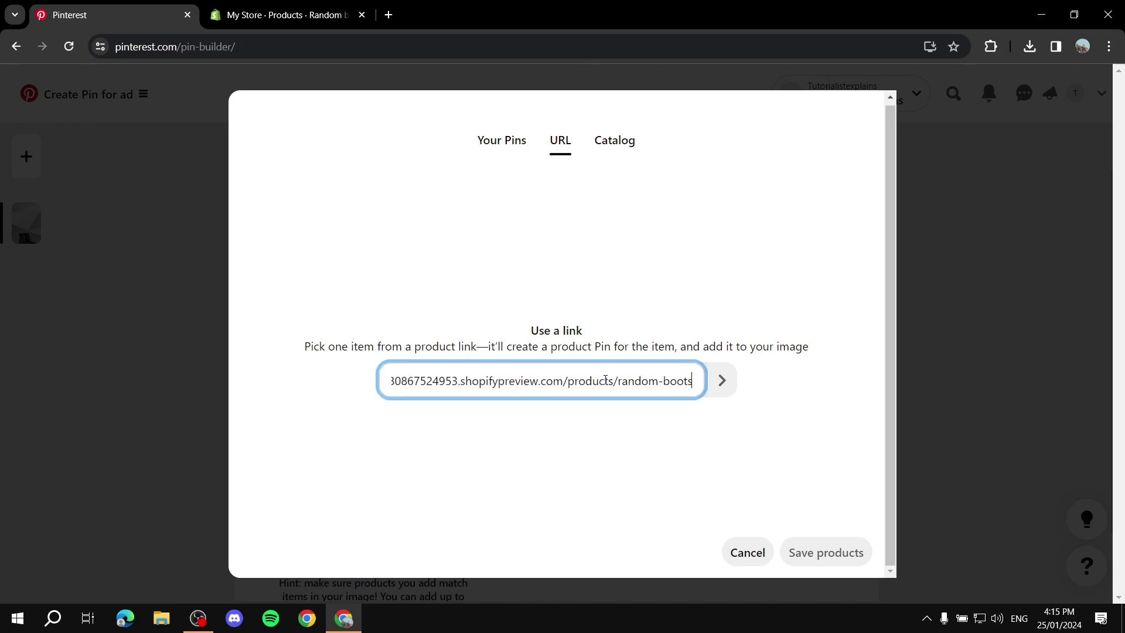
{"action": "left_click", "coordinate": [839, 553]}
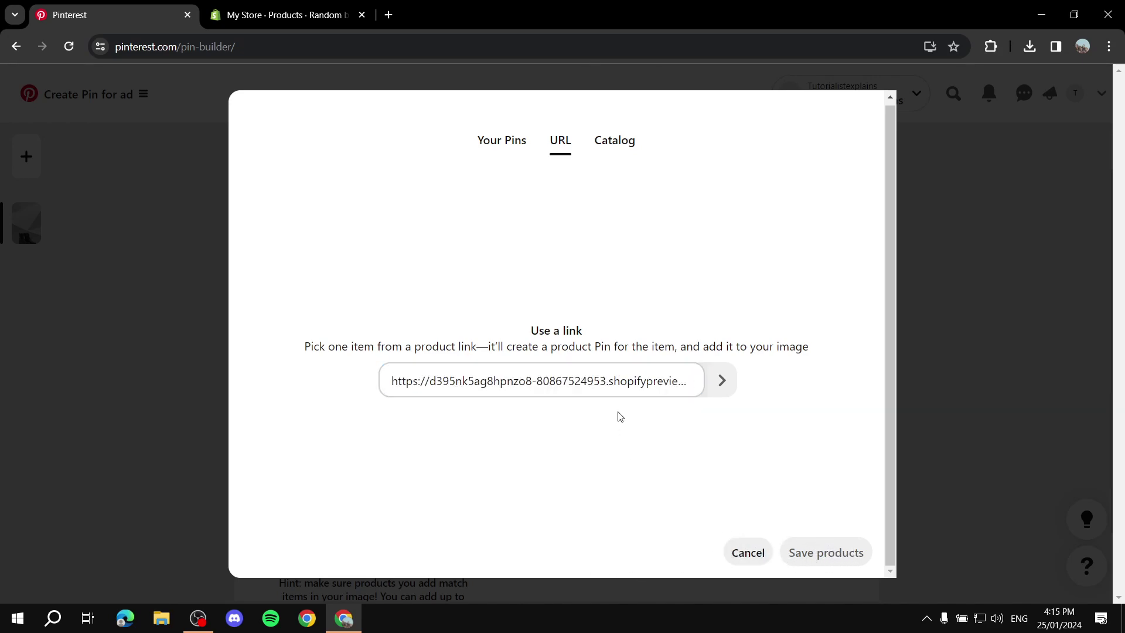
Delete the entered product URL and cancel adding a product to the Pin.
{"action": "left_click_drag", "start_coordinate": [690, 381], "coordinate": [193, 391]}
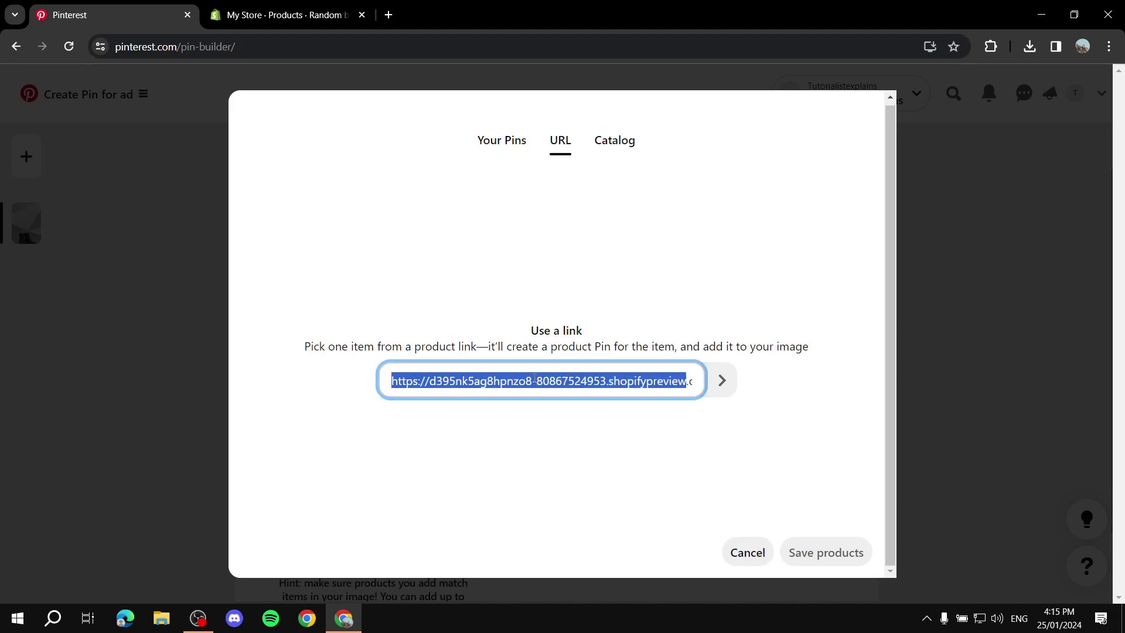
{"action": "key", "text": "End"}
{"action": "key", "text": "ctrl+a"}
{"action": "key", "text": "BackSpace"}
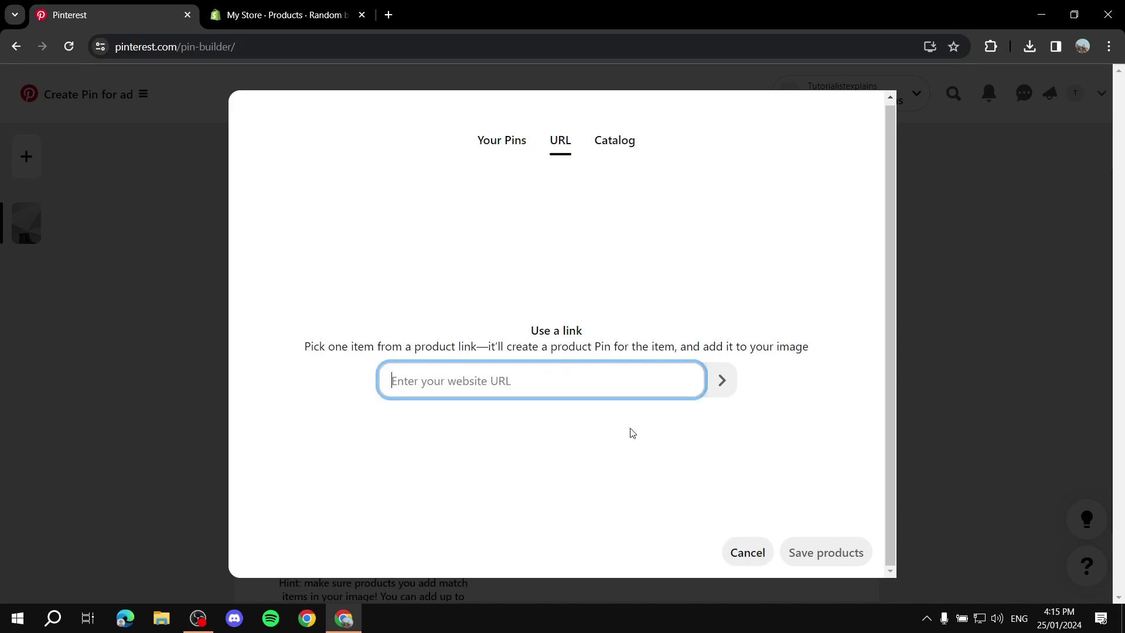
{"action": "left_click", "coordinate": [748, 554]}
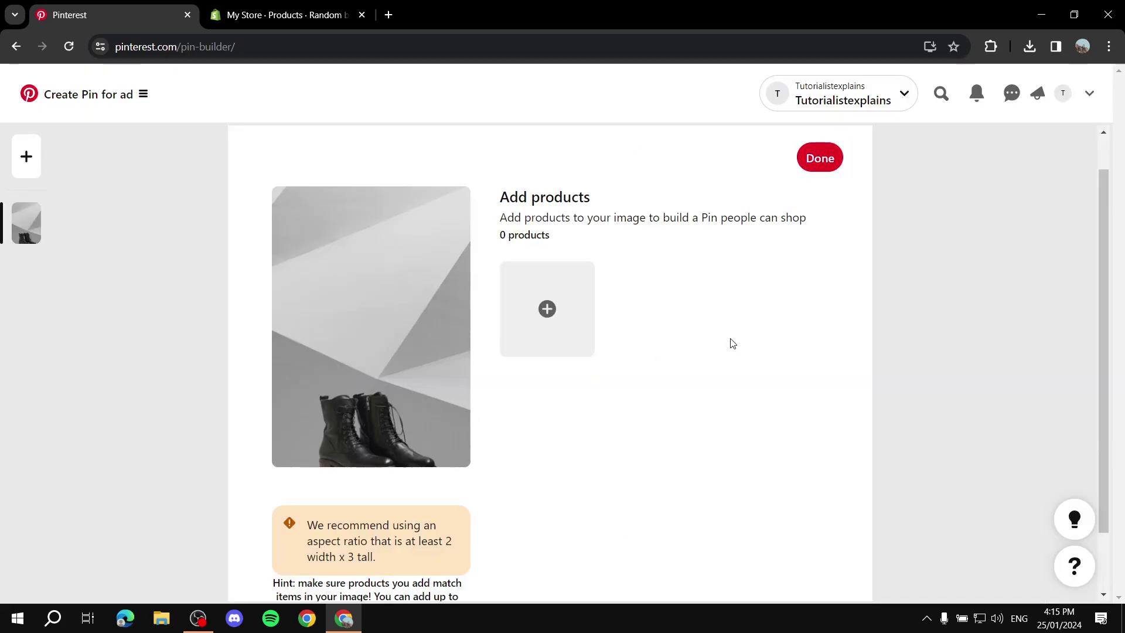
Glance at the Shopify product, finish the Pin's product tagging without adding products, and view the board selection.
{"action": "left_click", "coordinate": [288, 15]}
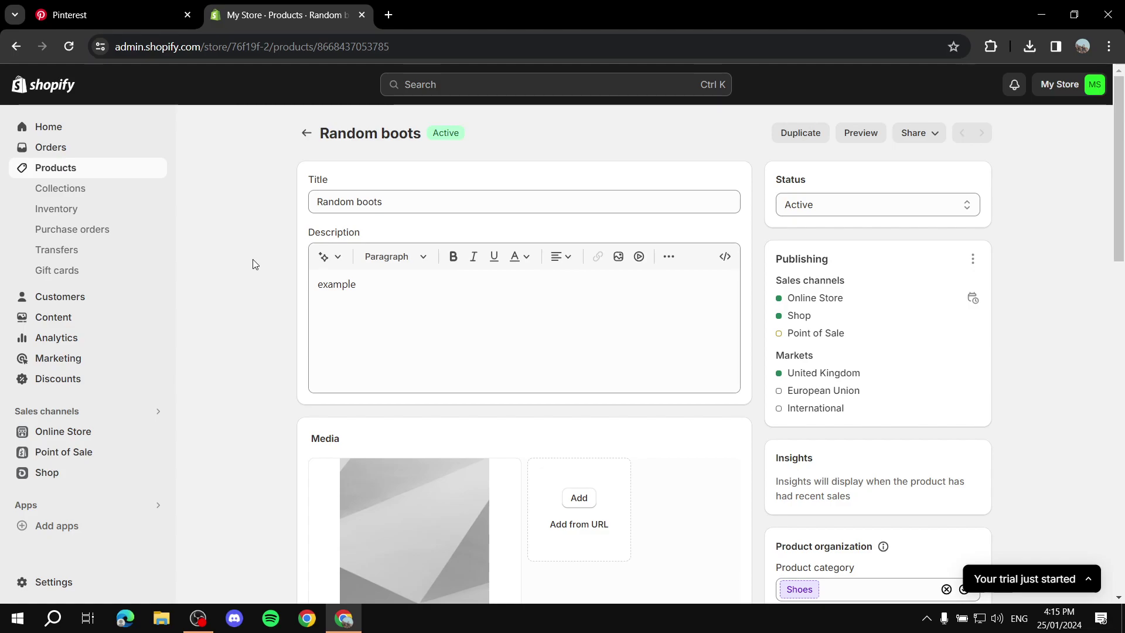
{"action": "left_click", "coordinate": [70, 15]}
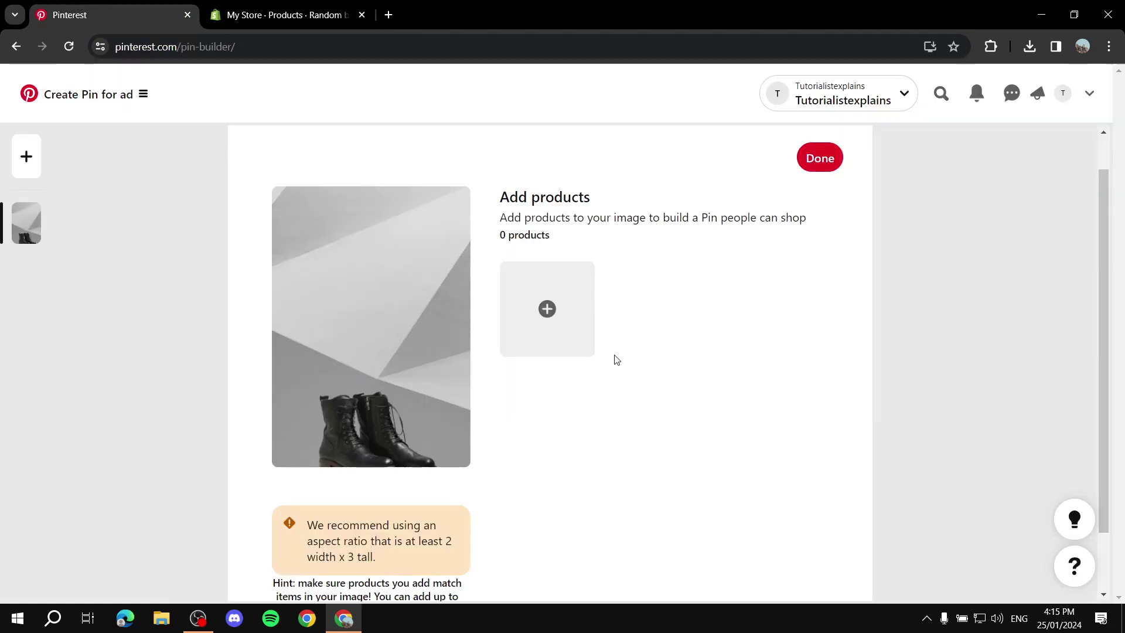
{"action": "scroll", "coordinate": [721, 343], "scroll_direction": "down", "scroll_amount": 1}
{"action": "scroll", "coordinate": [744, 282], "scroll_direction": "up", "scroll_amount": 2}
{"action": "left_click", "coordinate": [812, 198]}
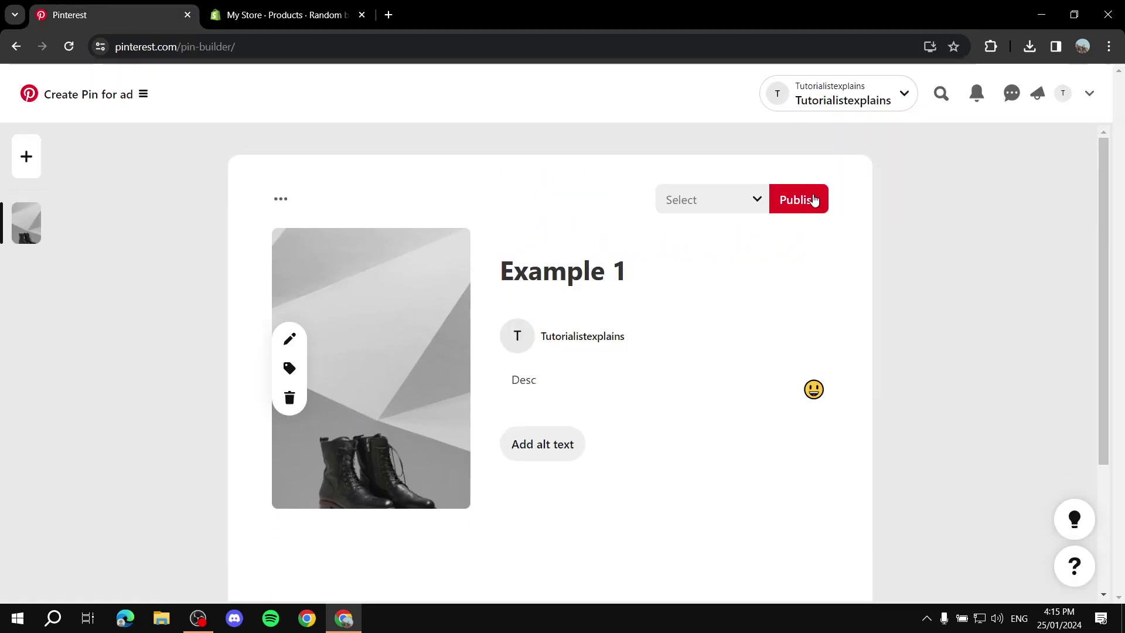
{"action": "left_click", "coordinate": [741, 198]}
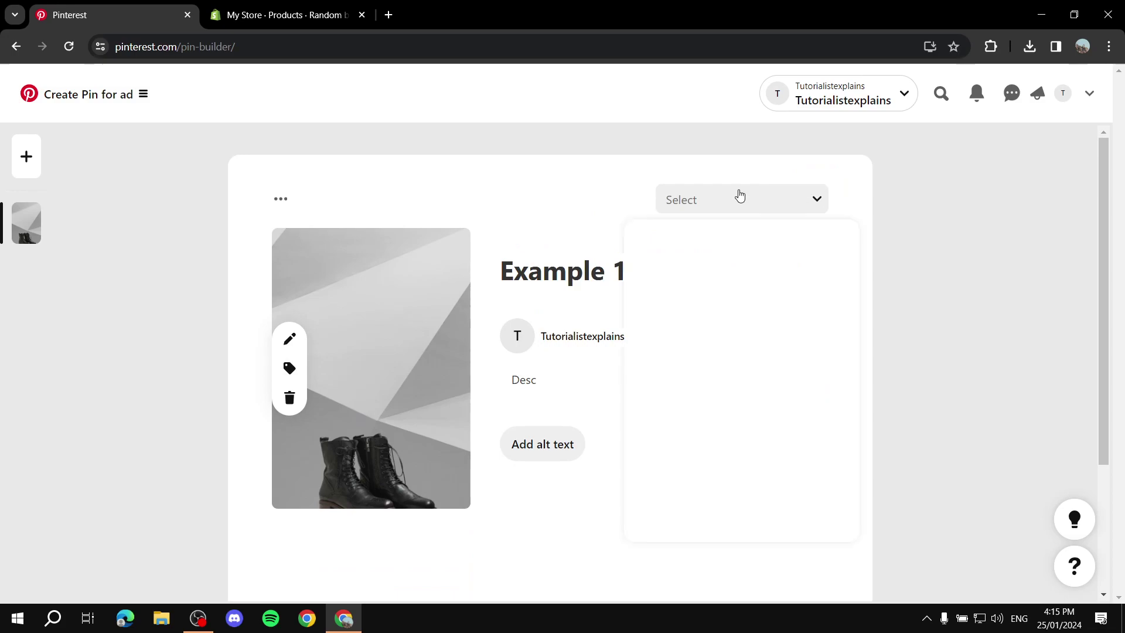
{"action": "left_click", "coordinate": [785, 199]}
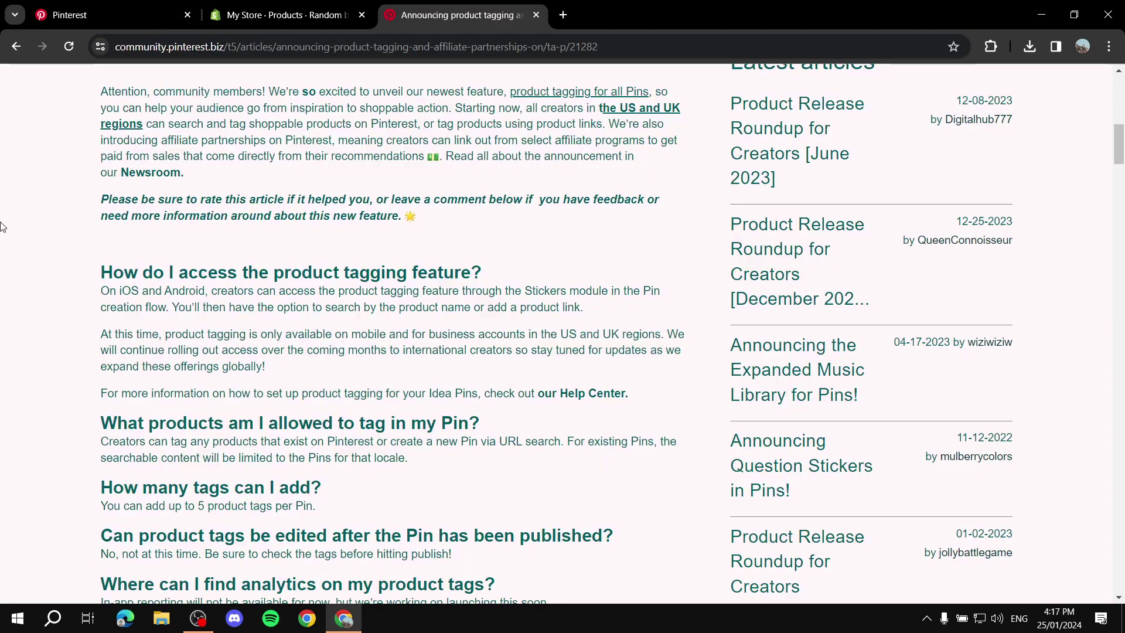
Review the Pinterest community article's introduction and its section on accessing the product tagging feature.
{"action": "scroll", "coordinate": [88, 291], "scroll_direction": "up", "scroll_amount": 5}
{"action": "scroll", "coordinate": [69, 321], "scroll_direction": "down", "scroll_amount": 2}
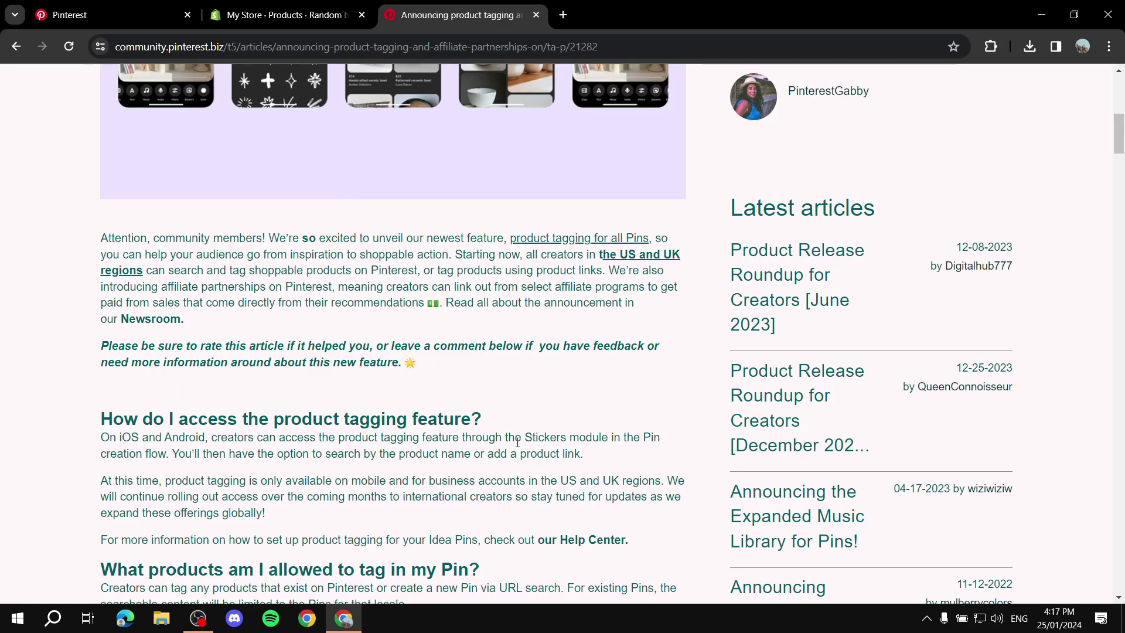
{"action": "scroll", "coordinate": [517, 443], "scroll_direction": "down", "scroll_amount": 1}
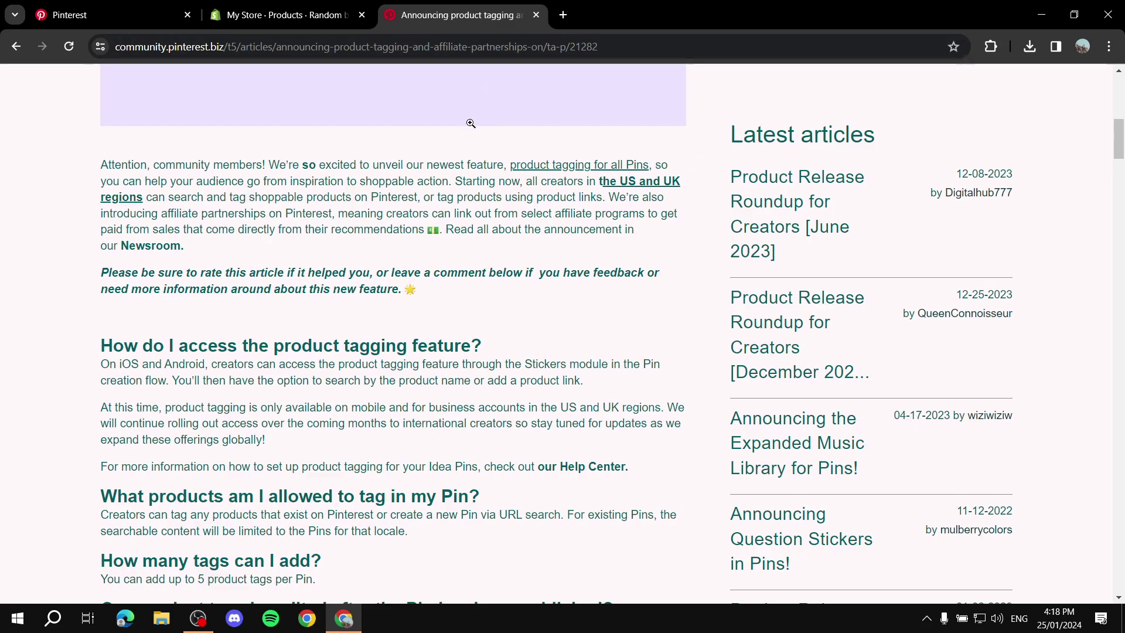
Review the article's sections on taggable products, tag limits, editing, analytics and affiliate links, highlighting the text on supported affiliate programs.
{"action": "scroll", "coordinate": [30, 387], "scroll_direction": "down", "scroll_amount": 2}
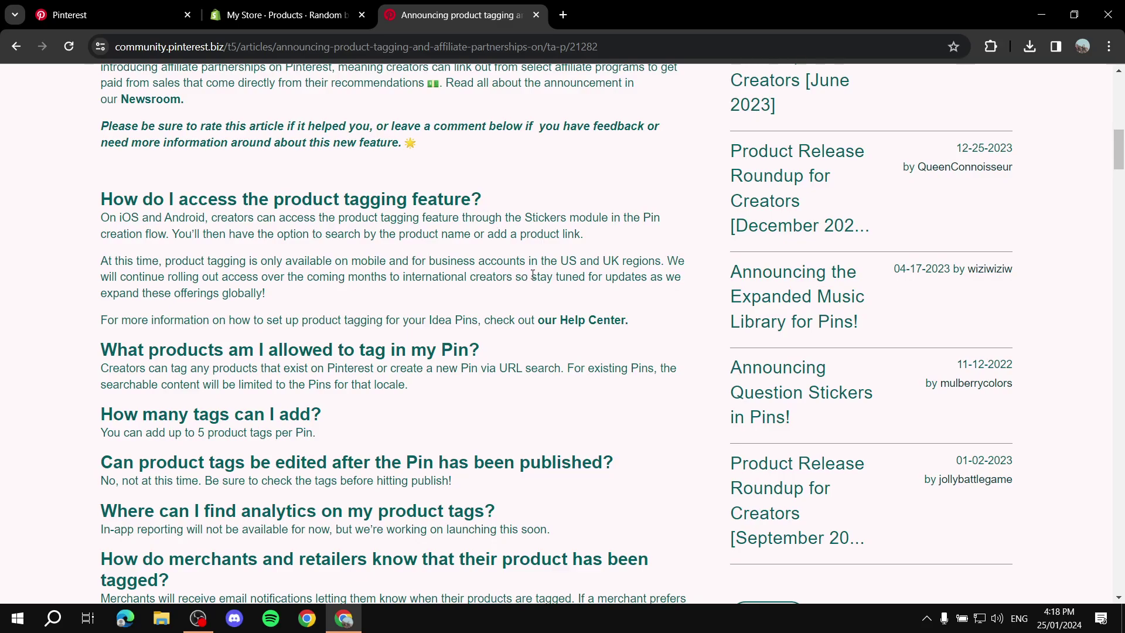
{"action": "scroll", "coordinate": [558, 327], "scroll_direction": "down", "scroll_amount": 2}
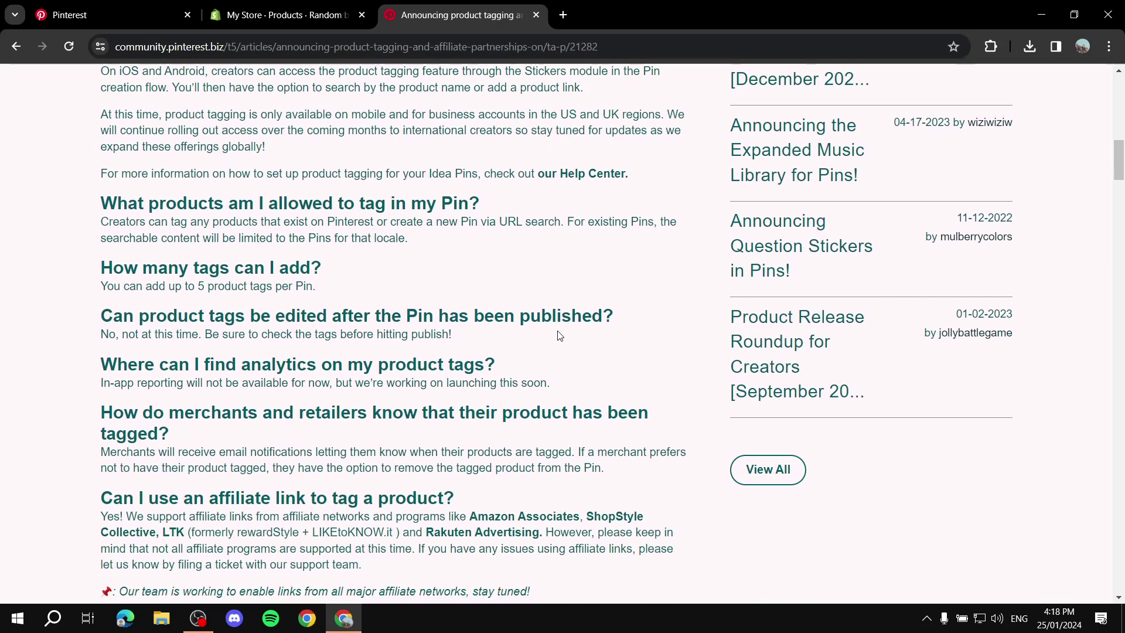
{"action": "scroll", "coordinate": [578, 362], "scroll_direction": "down", "scroll_amount": 2}
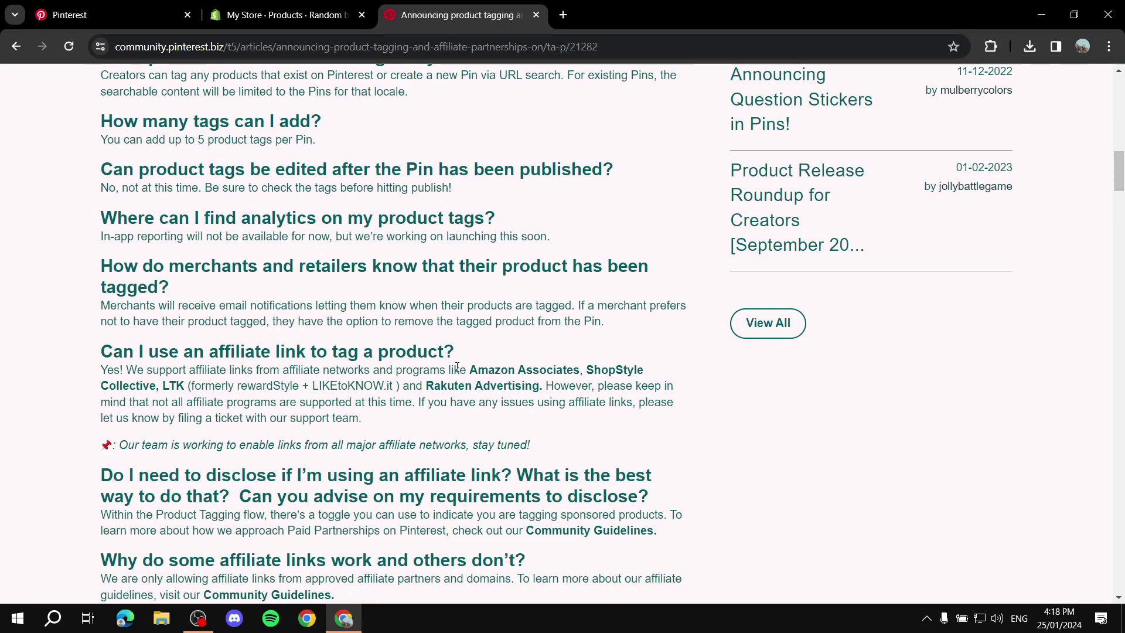
{"action": "left_click_drag", "start_coordinate": [284, 370], "coordinate": [468, 370]}
{"action": "left_click", "coordinate": [507, 346]}
{"action": "scroll", "coordinate": [654, 418], "scroll_direction": "down", "scroll_amount": 3}
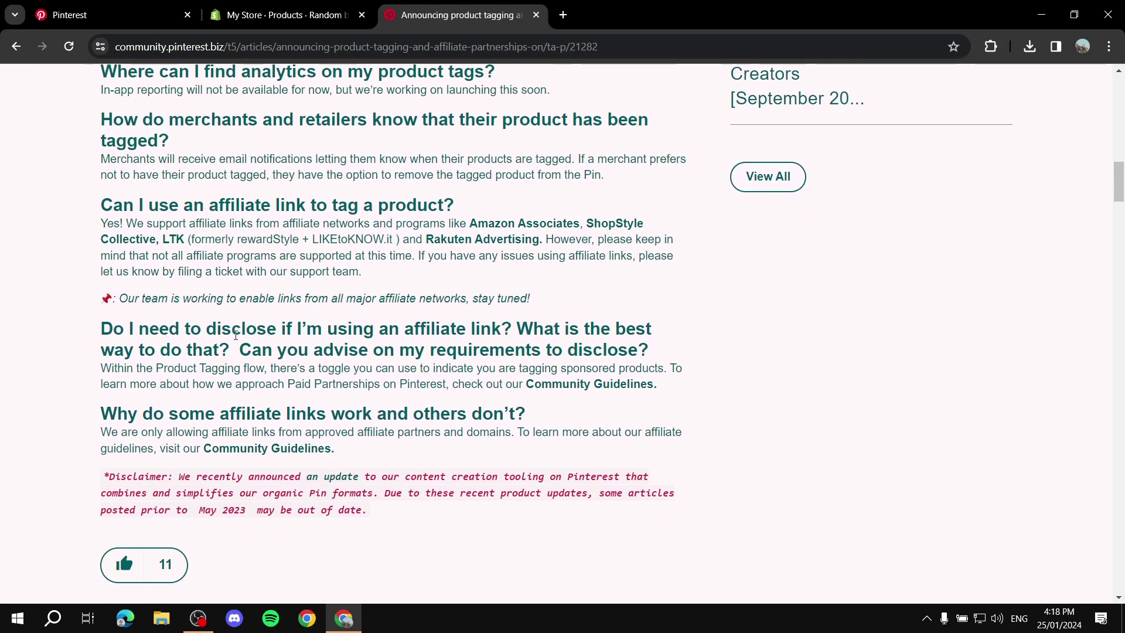
Recheck the article's introduction, highlighting the US and UK availability, and skim down to the comments.
{"action": "scroll", "coordinate": [295, 353], "scroll_direction": "up", "scroll_amount": 7}
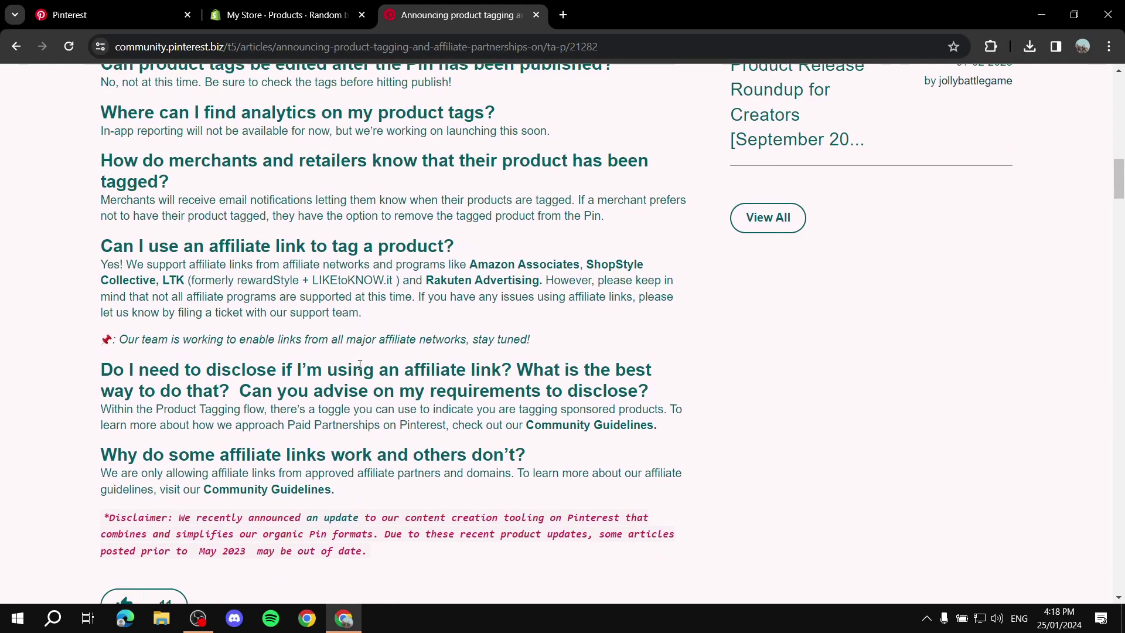
{"action": "scroll", "coordinate": [548, 279], "scroll_direction": "up", "scroll_amount": 1}
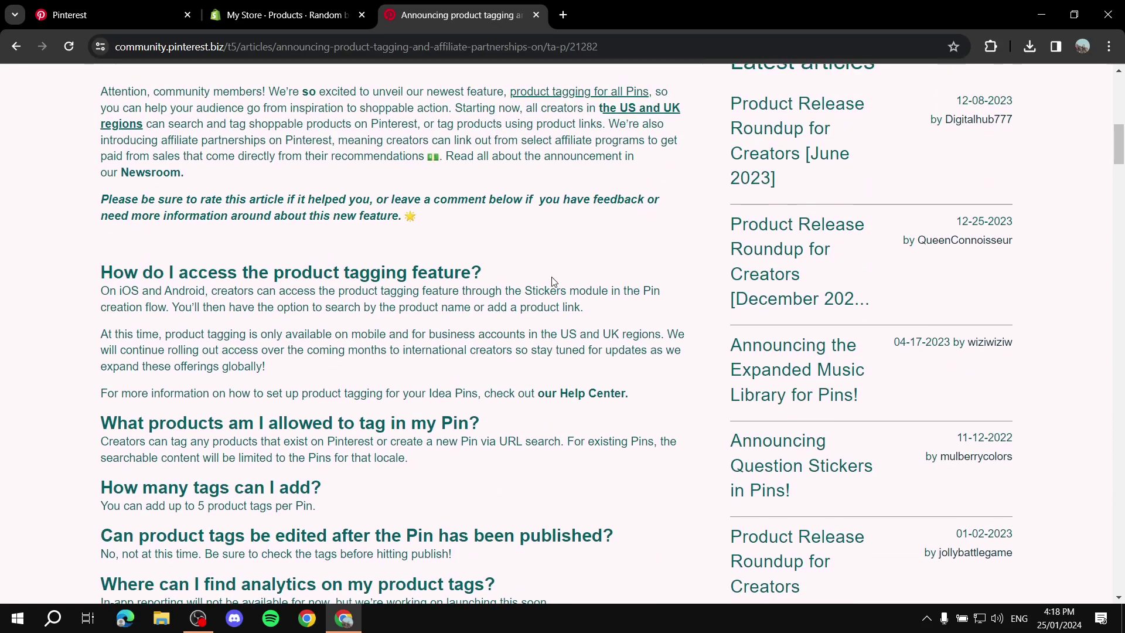
{"action": "scroll", "coordinate": [618, 301], "scroll_direction": "up", "scroll_amount": 3}
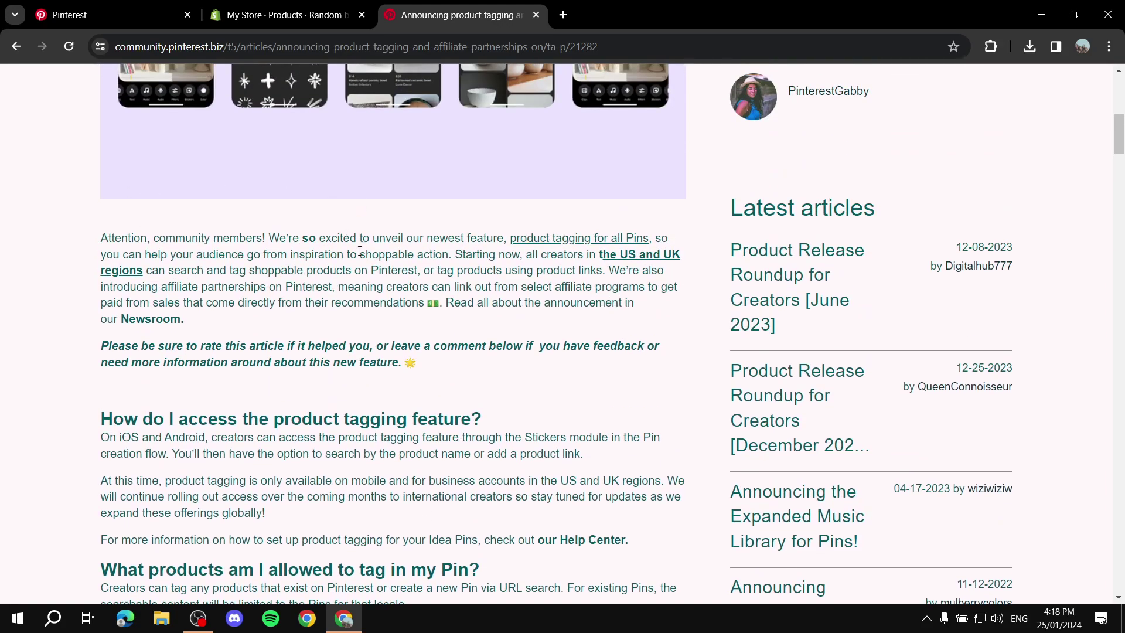
{"action": "left_click_drag", "start_coordinate": [585, 255], "coordinate": [694, 255]}
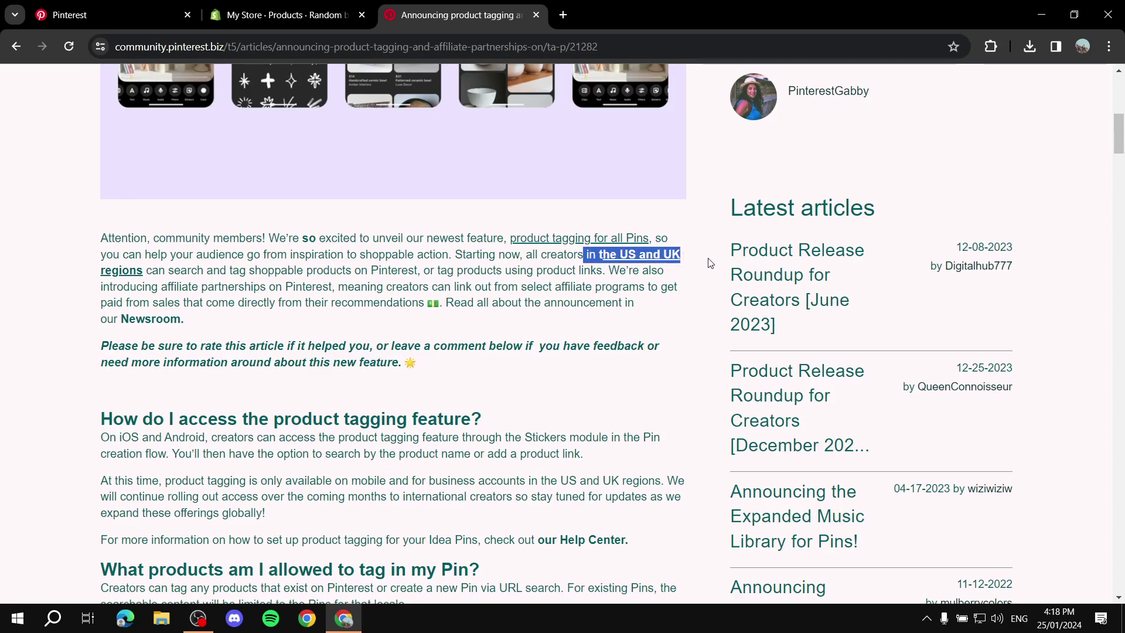
{"action": "left_click", "coordinate": [708, 272]}
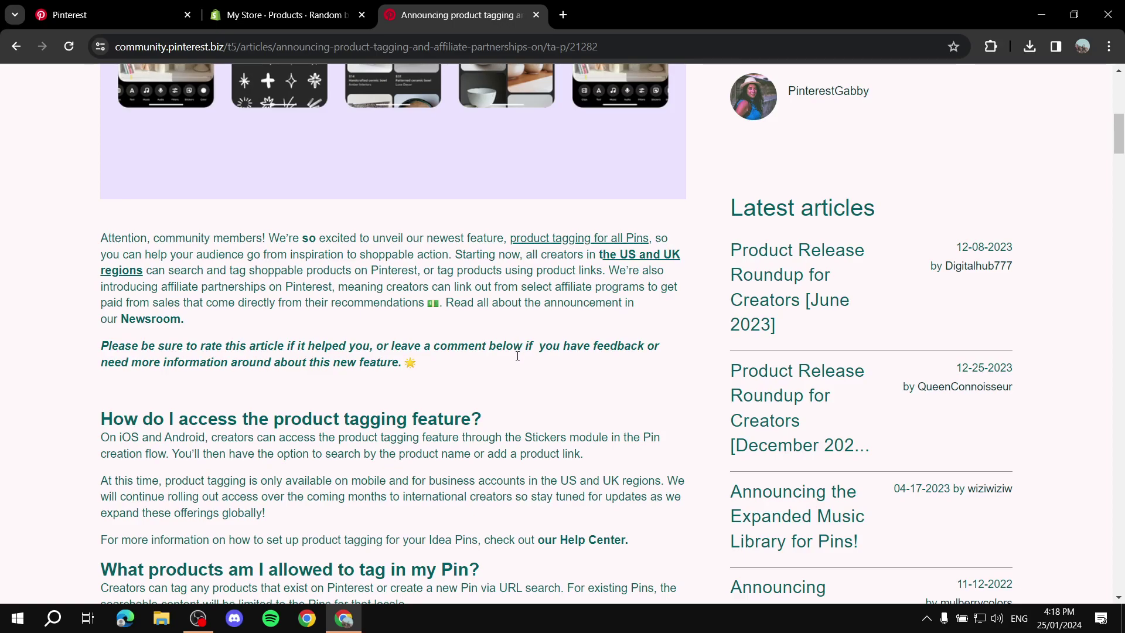
{"action": "scroll", "coordinate": [517, 355], "scroll_direction": "down", "scroll_amount": 5}
{"action": "scroll", "coordinate": [433, 340], "scroll_direction": "down", "scroll_amount": 10}
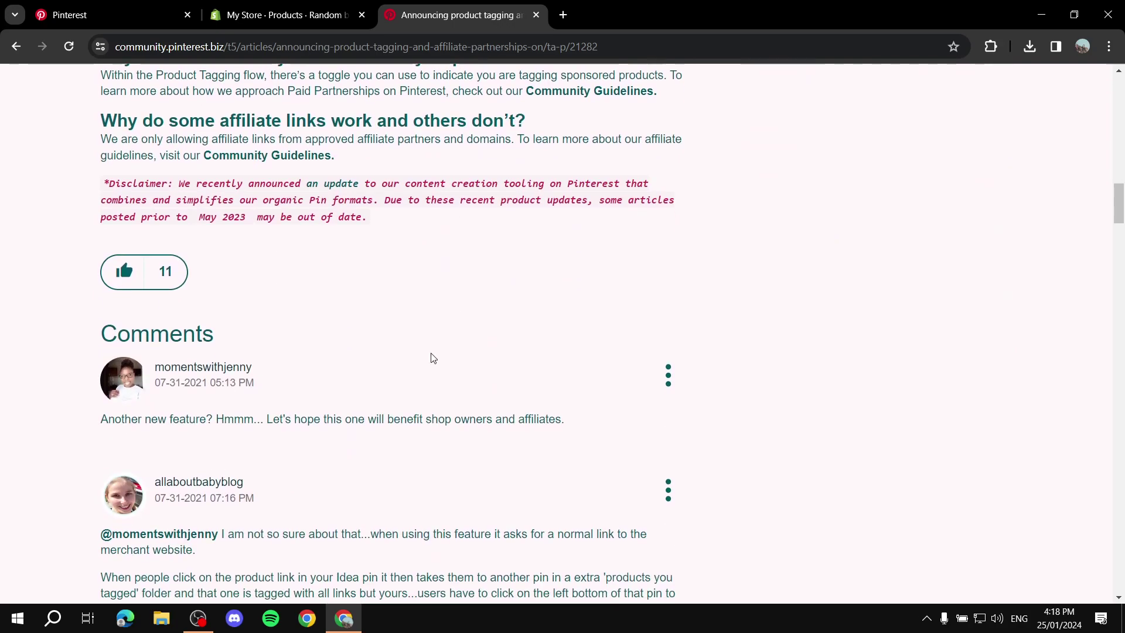
Go back to the Pinterest Business Hub, start a new Pin from it, and upload Example pin 1.png as its image.
{"action": "left_click", "coordinate": [143, 10]}
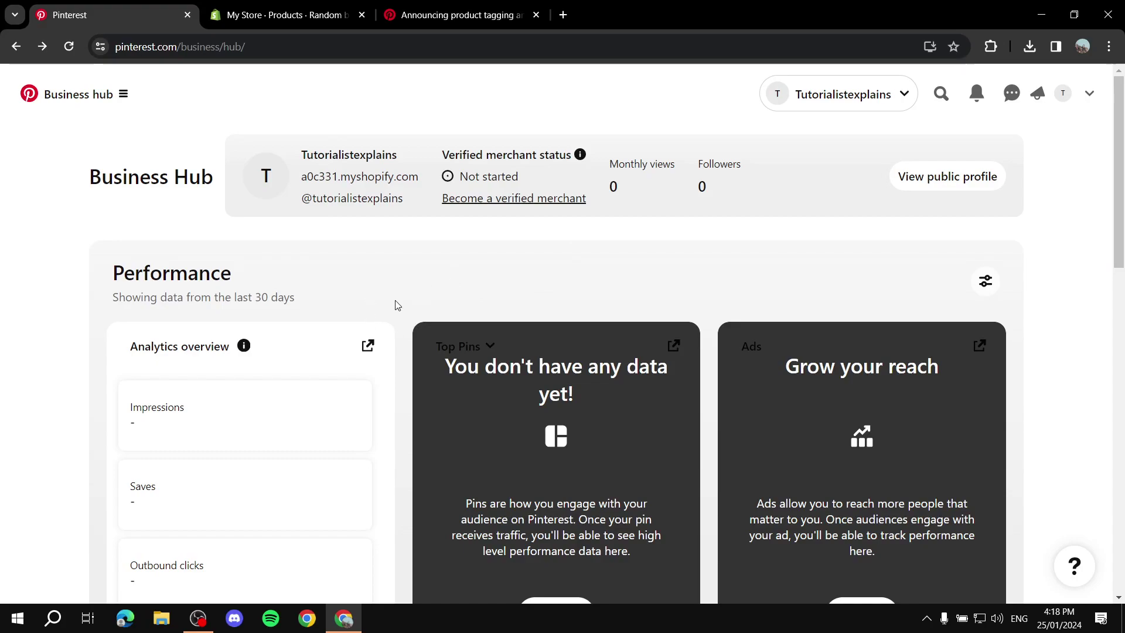
{"action": "scroll", "coordinate": [440, 340], "scroll_direction": "down", "scroll_amount": 4}
{"action": "scroll", "coordinate": [527, 410], "scroll_direction": "up", "scroll_amount": 4}
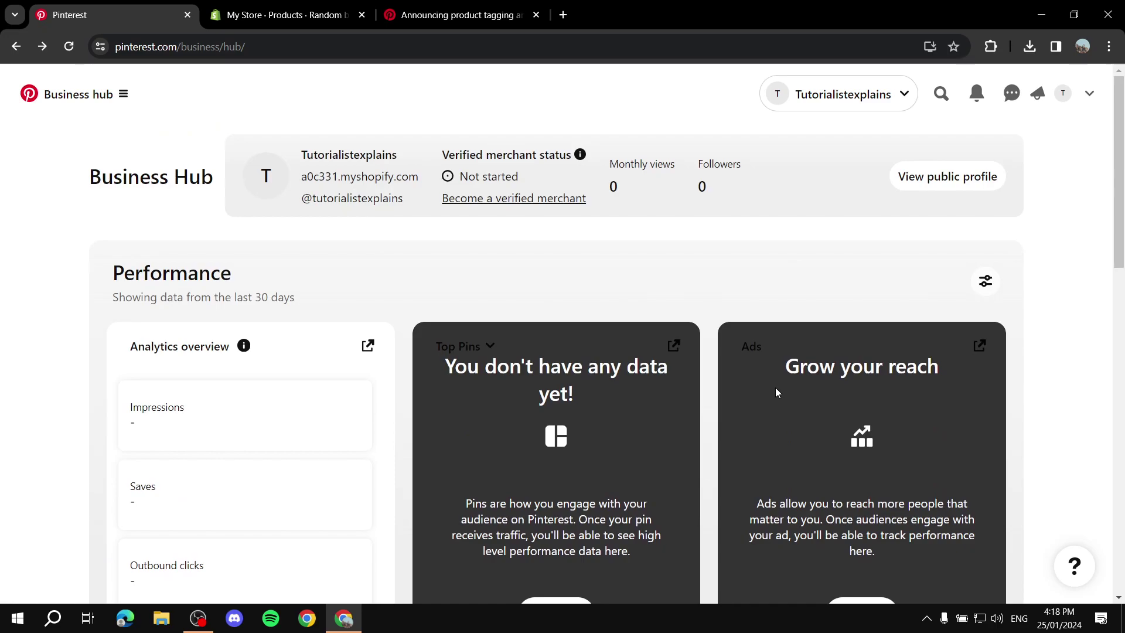
{"action": "scroll", "coordinate": [762, 410], "scroll_direction": "down", "scroll_amount": 4}
{"action": "left_click", "coordinate": [551, 401]}
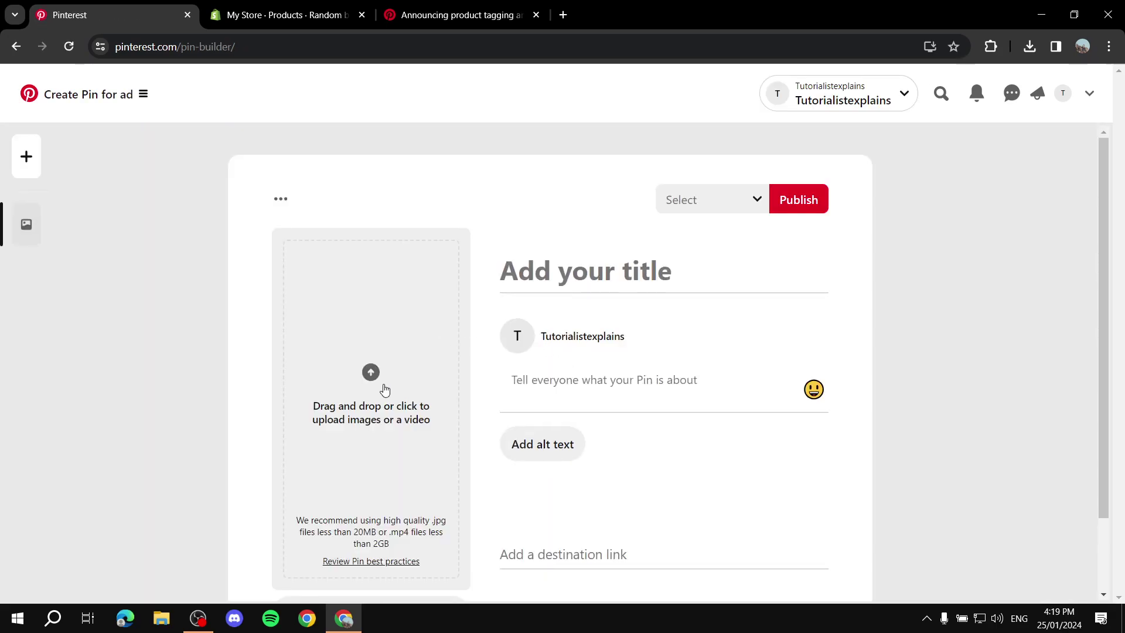
{"action": "left_click", "coordinate": [423, 325]}
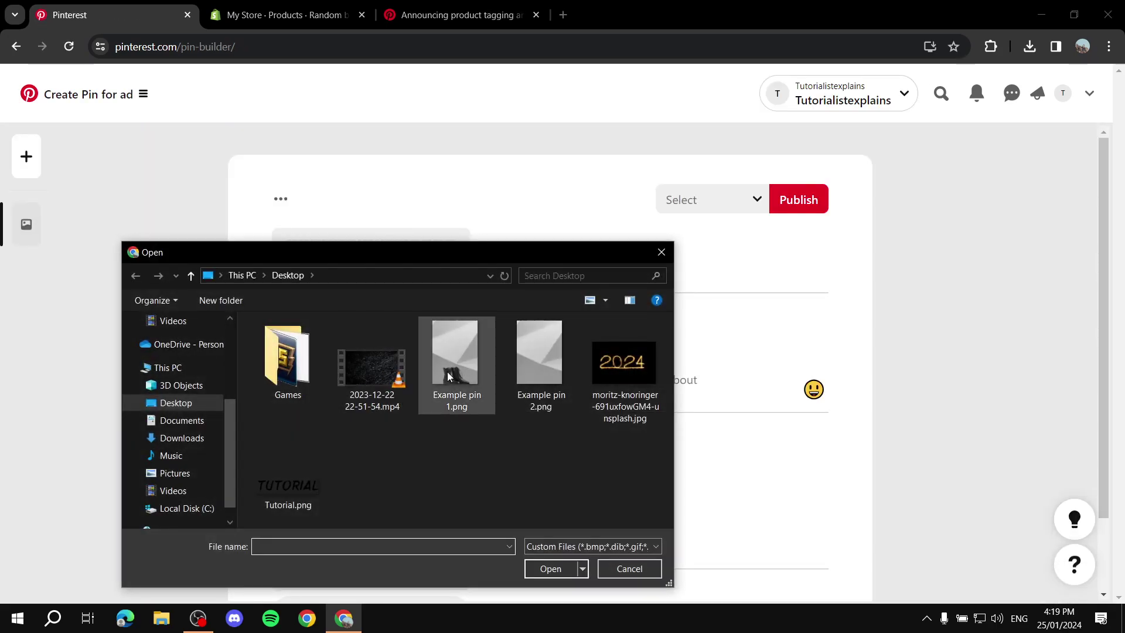
{"action": "double_click", "coordinate": [447, 372]}
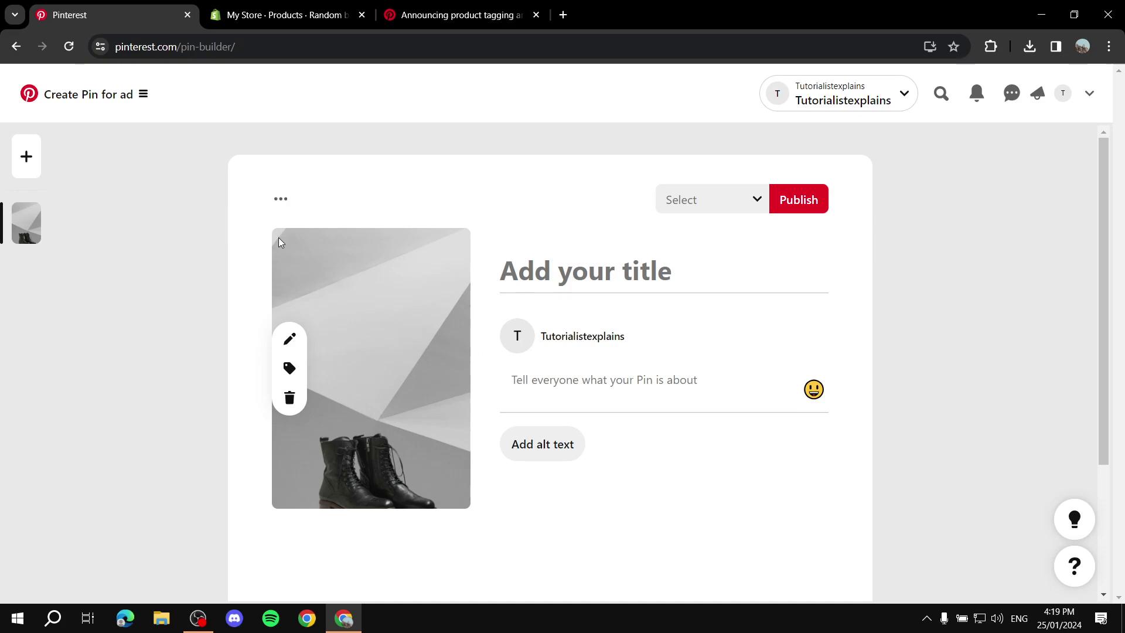
View the Your Pins, URL and Catalog options for adding products to the boots image, and cancel without adding any.
{"action": "left_click", "coordinate": [290, 368]}
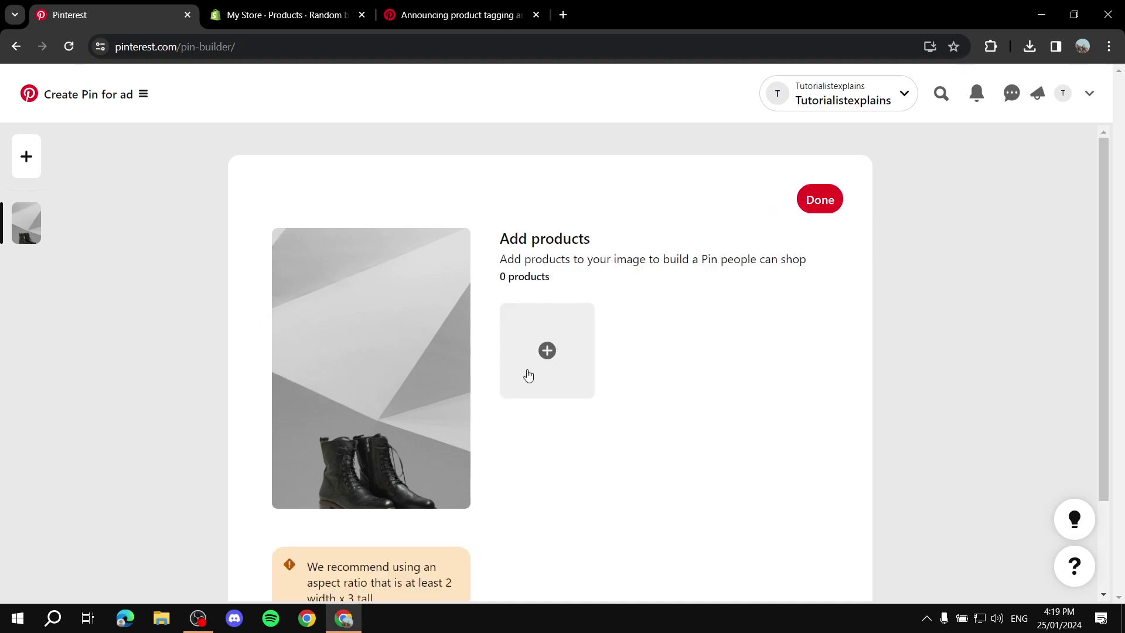
{"action": "left_click", "coordinate": [548, 352]}
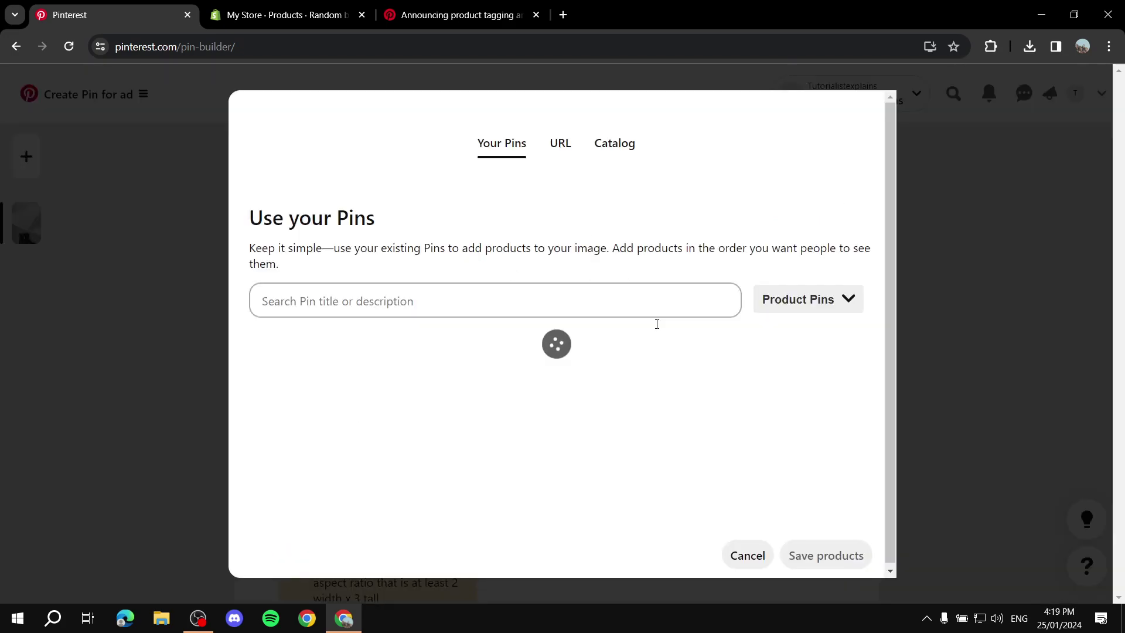
{"action": "left_click", "coordinate": [551, 150]}
{"action": "left_click", "coordinate": [504, 143]}
{"action": "left_click", "coordinate": [605, 155]}
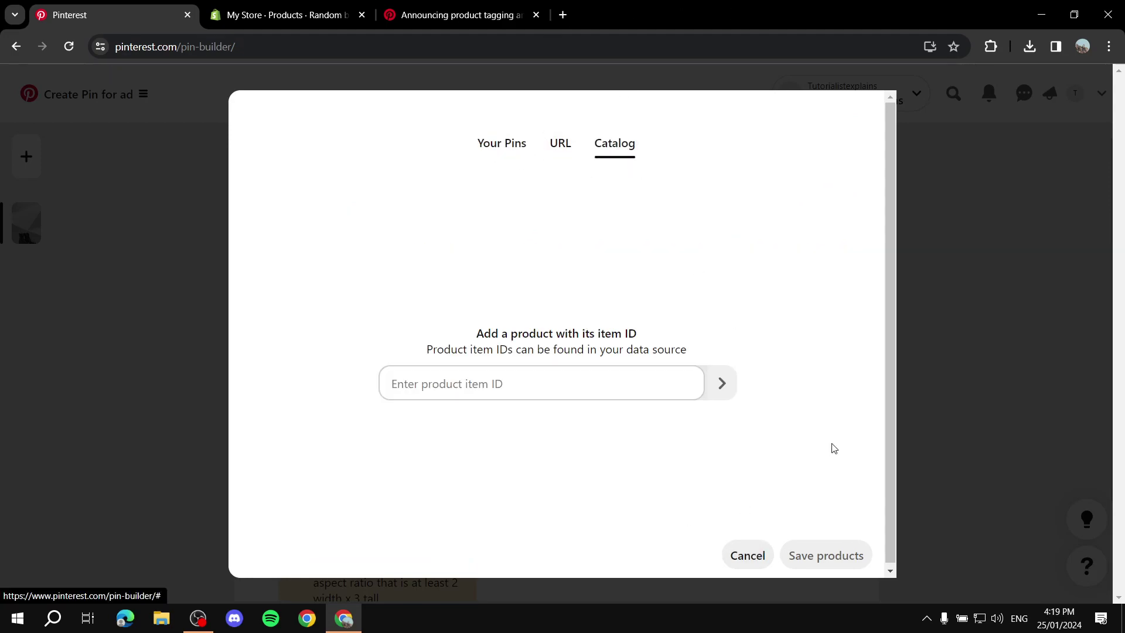
{"action": "left_click", "coordinate": [755, 558]}
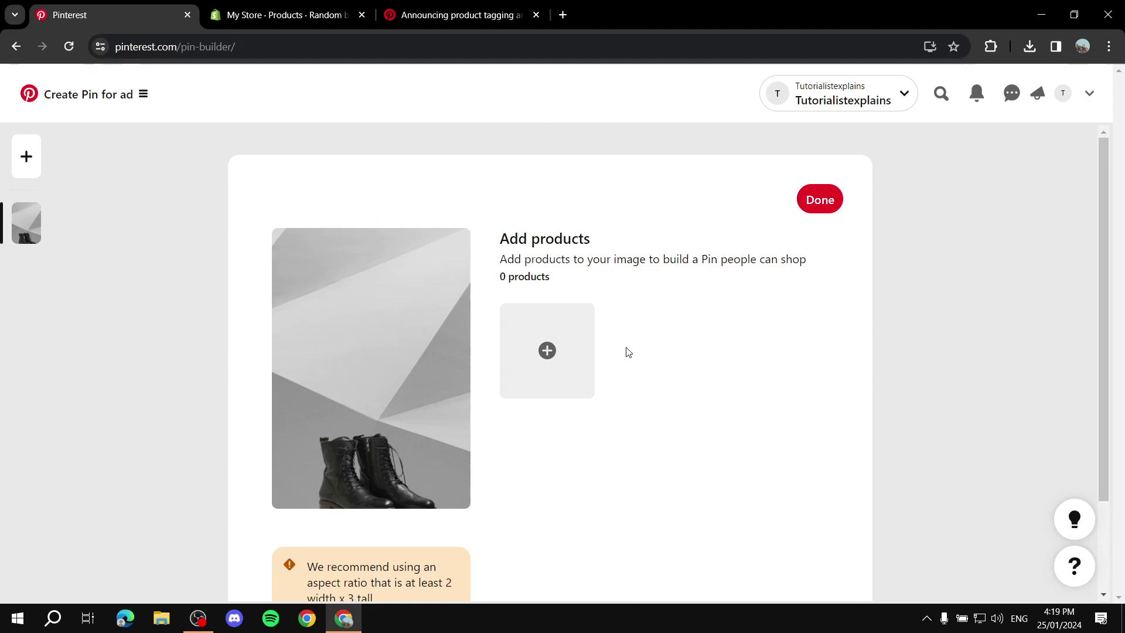
Glance over the Pin's product tagging page and leave the Pin builder for the Business Hub.
{"action": "scroll", "coordinate": [328, 460], "scroll_direction": "down", "scroll_amount": 2}
{"action": "scroll", "coordinate": [325, 461], "scroll_direction": "up", "scroll_amount": 2}
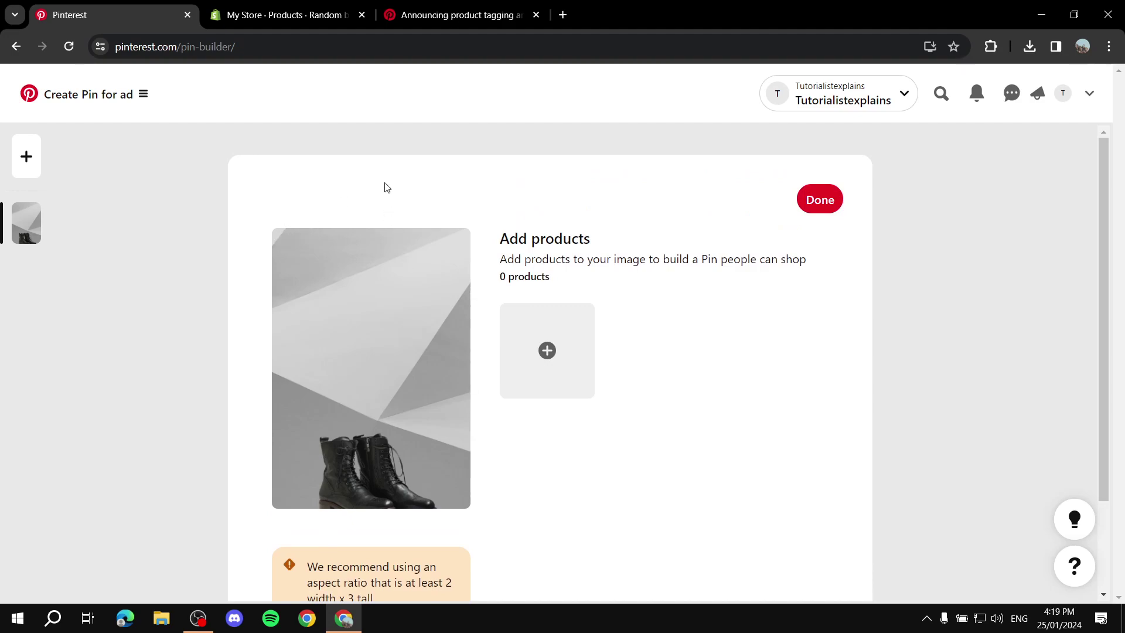
{"action": "left_click", "coordinate": [15, 46]}
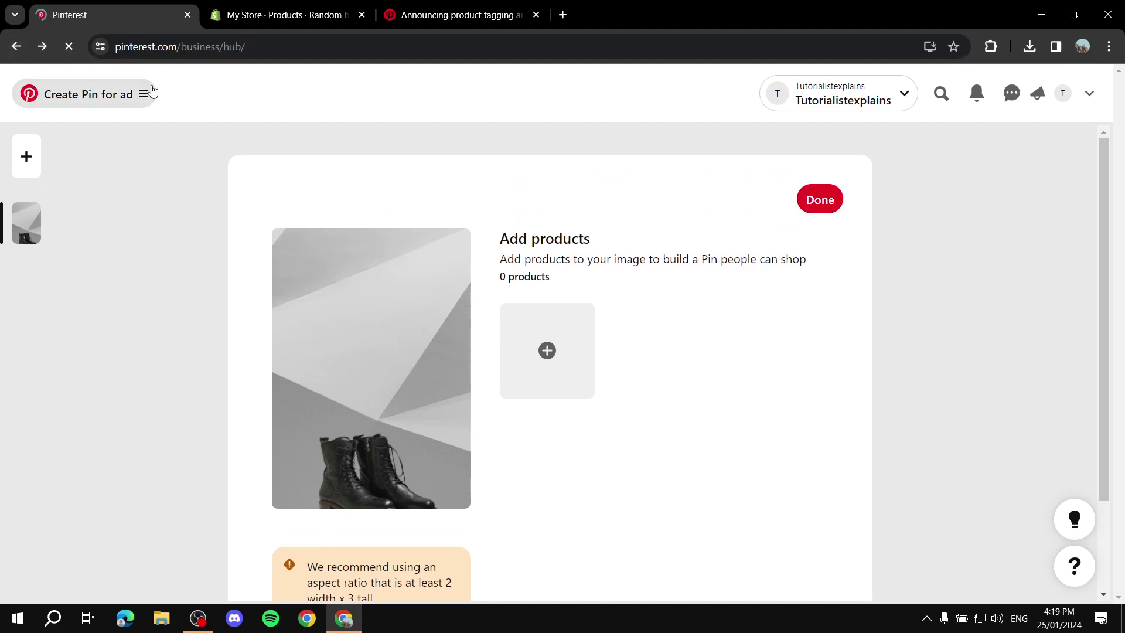